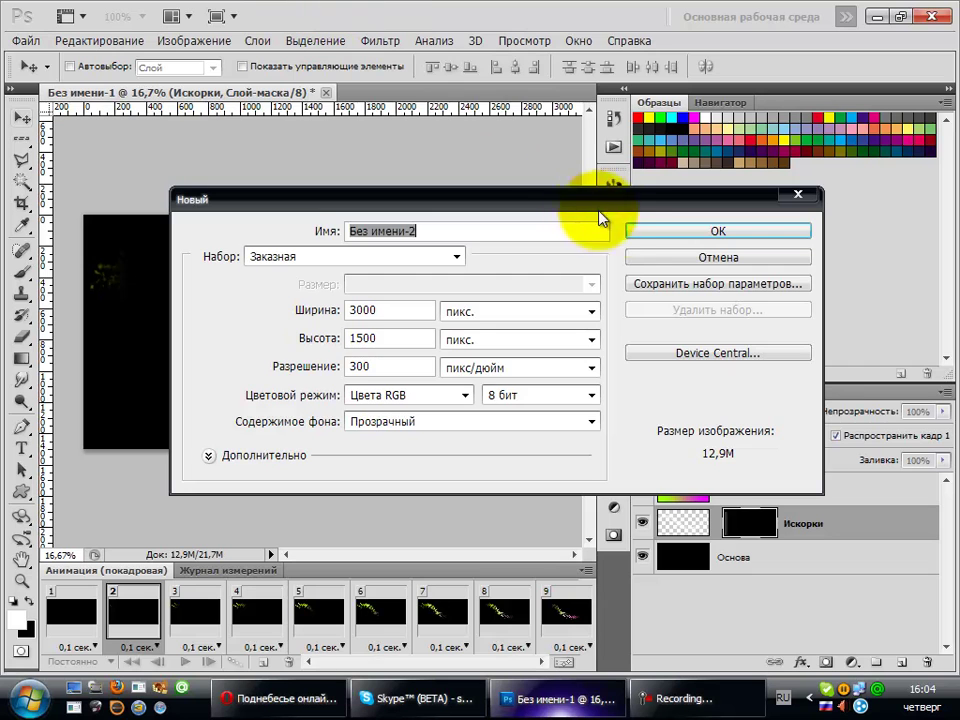
Step: Create a 3000 × 1500 pixel, 300 ppi RGB document with a transparent background and fill its layer with black
click(642, 233)
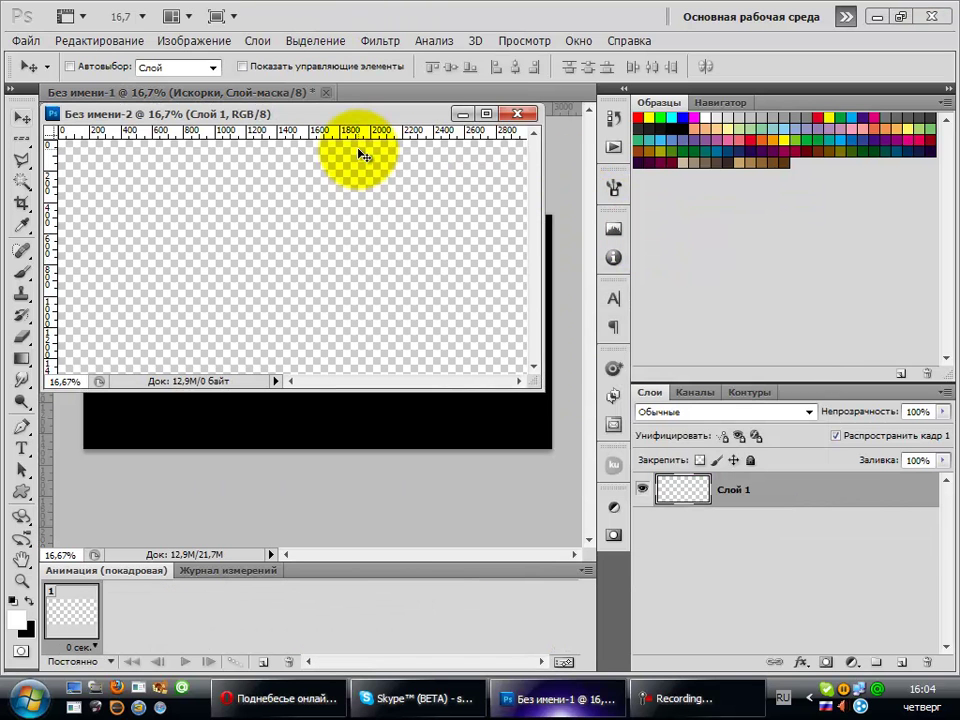
drag(388, 113, 407, 103)
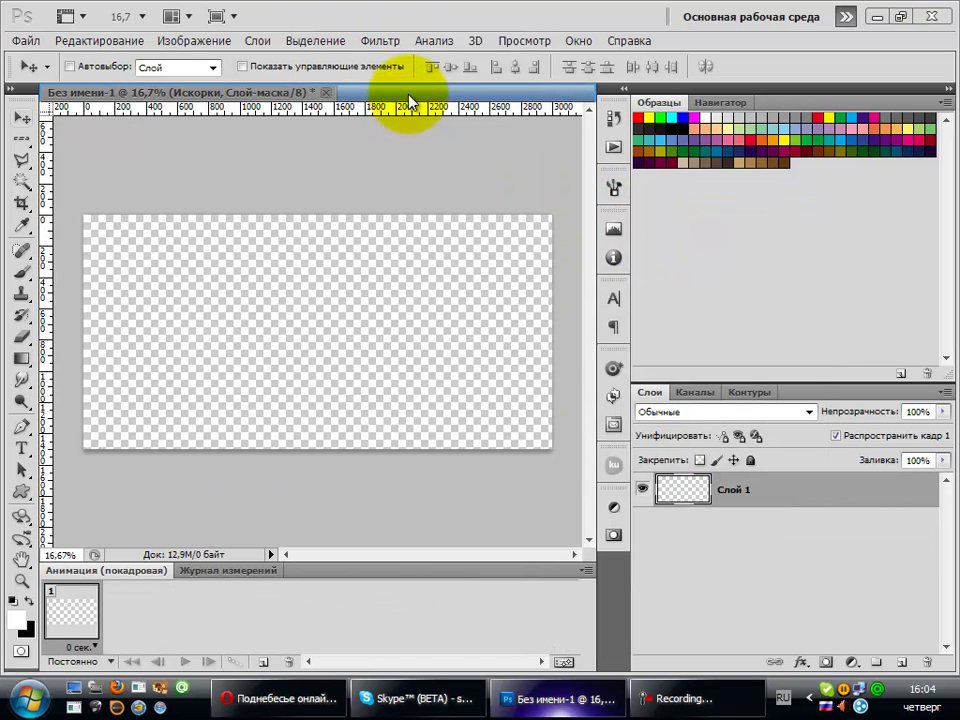
click(22, 362)
click(75, 373)
key(x)
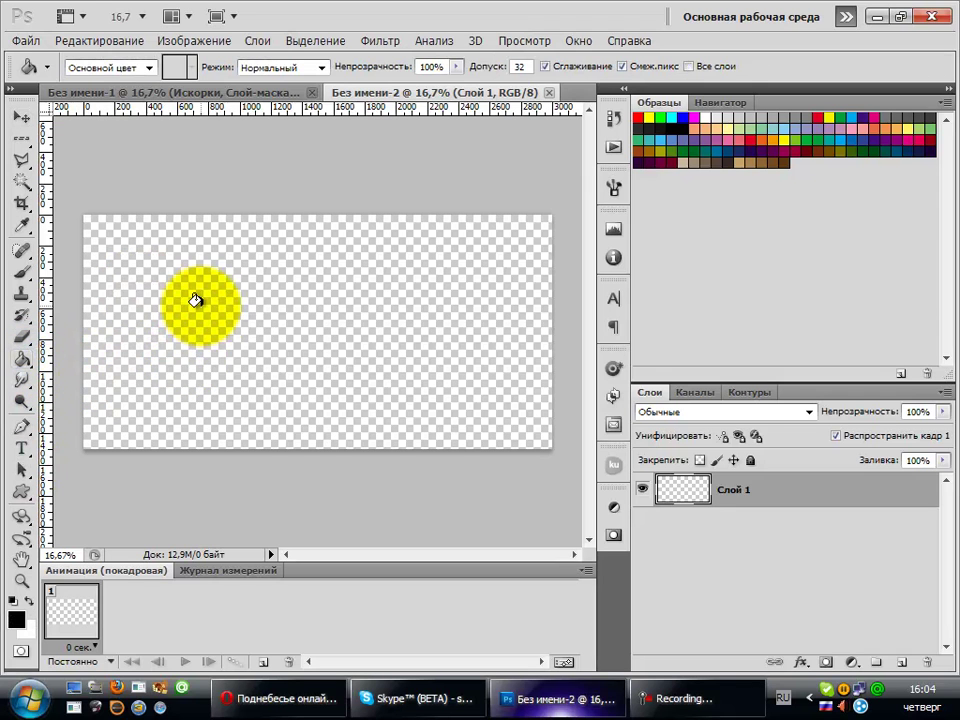
click(200, 307)
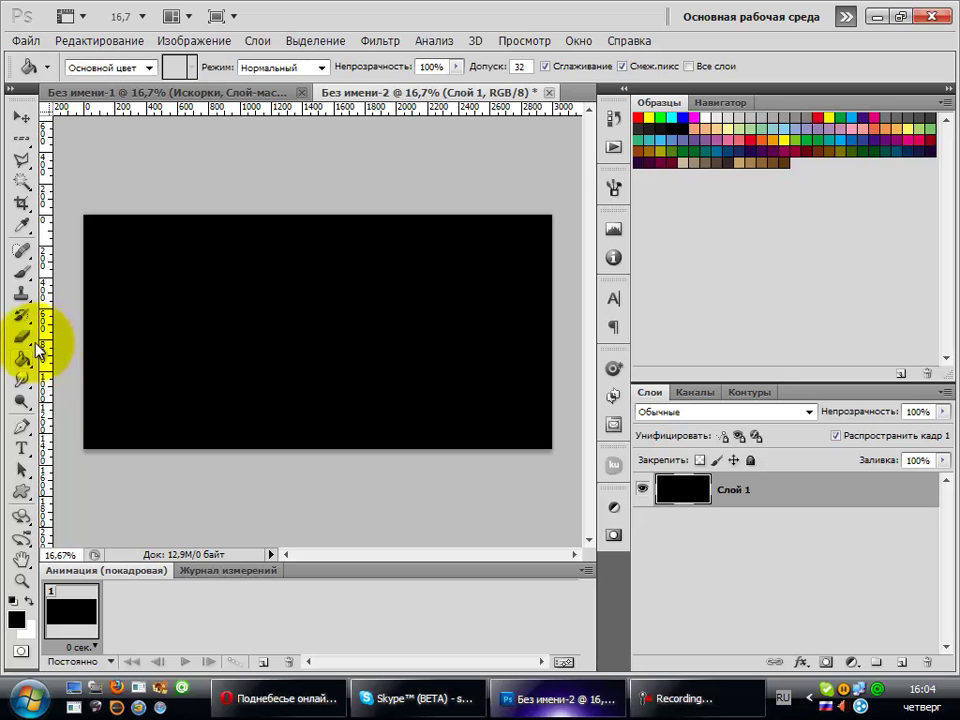
Step: Activate the Brush tool and examine its Shape Dynamics and Scattering settings
key(F5)
click(20, 272)
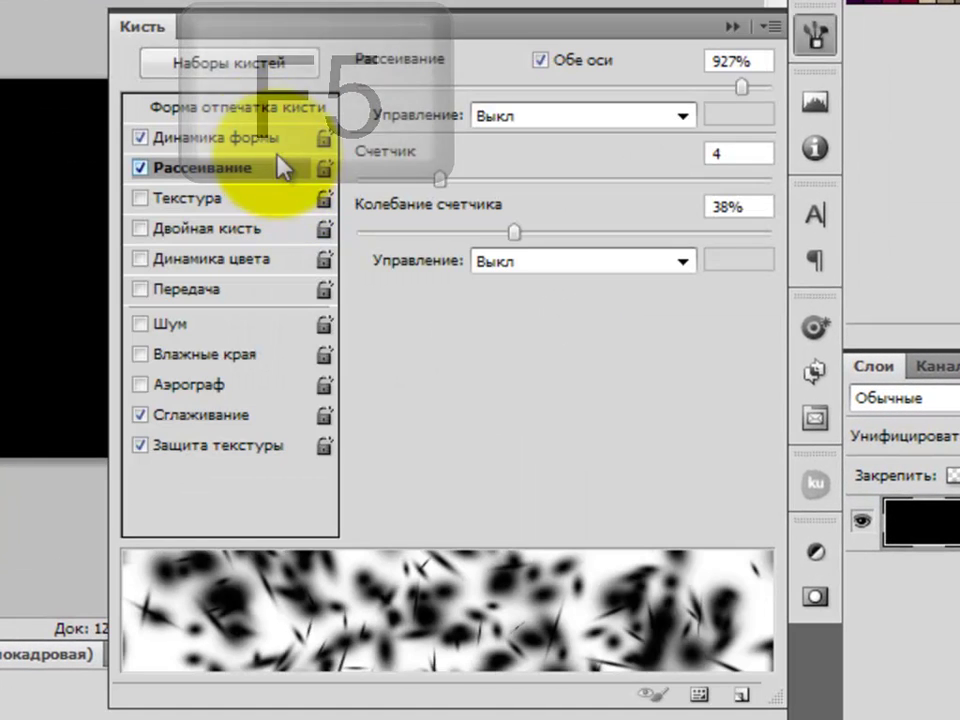
click(262, 140)
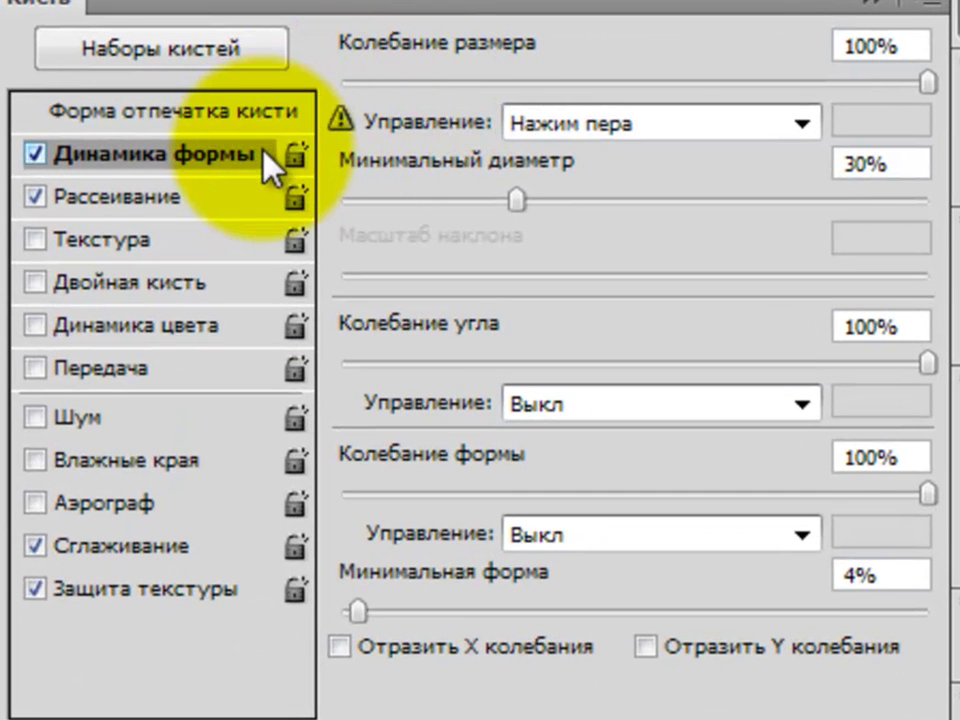
click(208, 195)
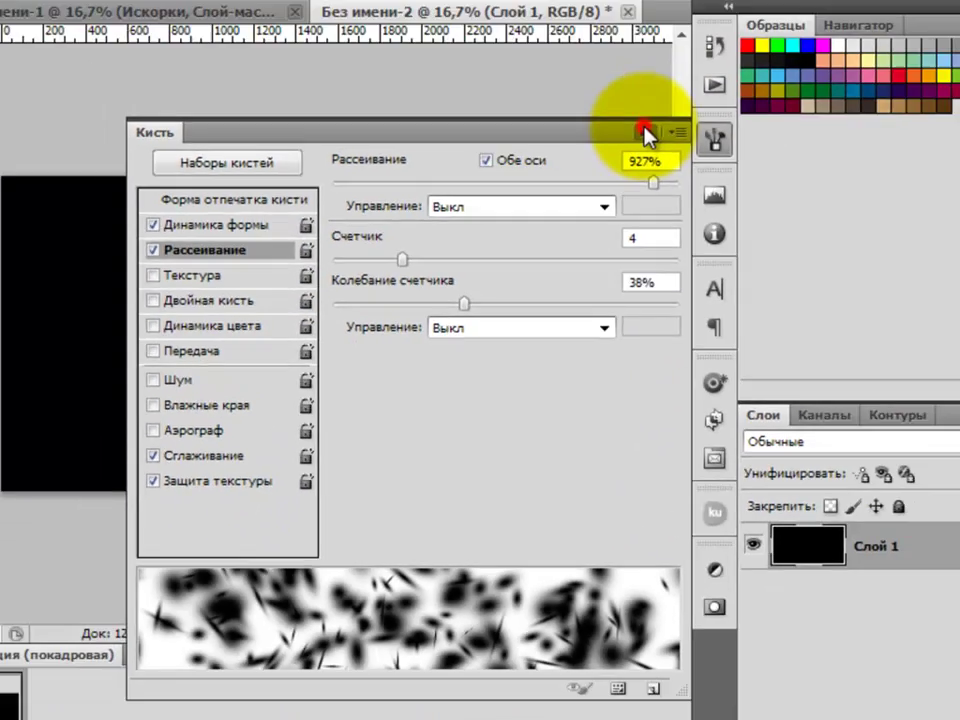
click(840, 10)
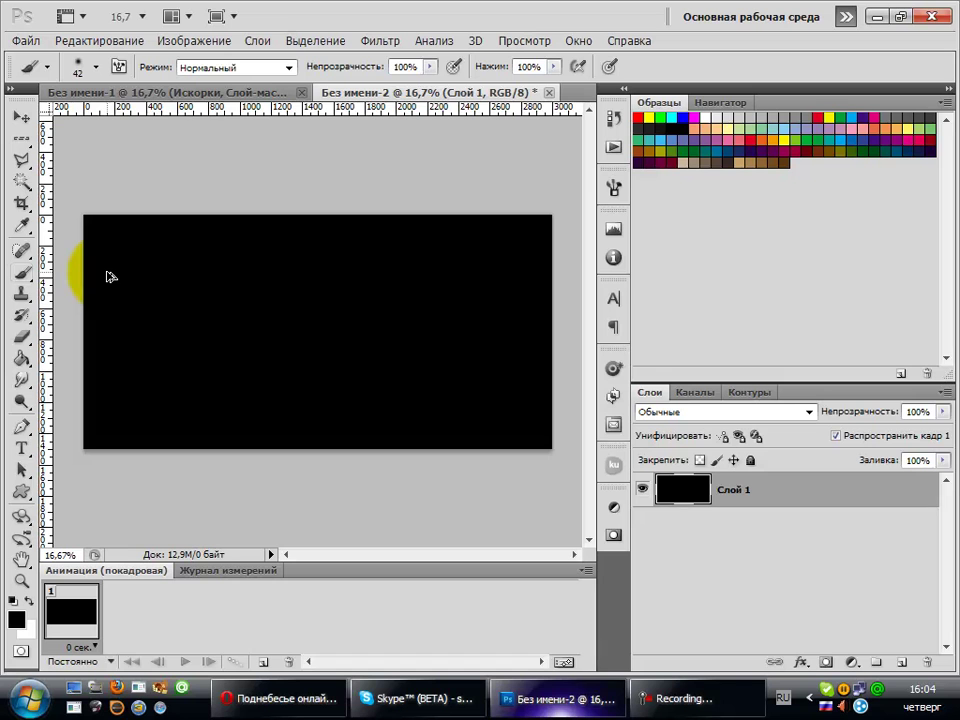
Step: Add a new layer named "Искорки" above the black layer
click(257, 42)
mouse_move(474, 58)
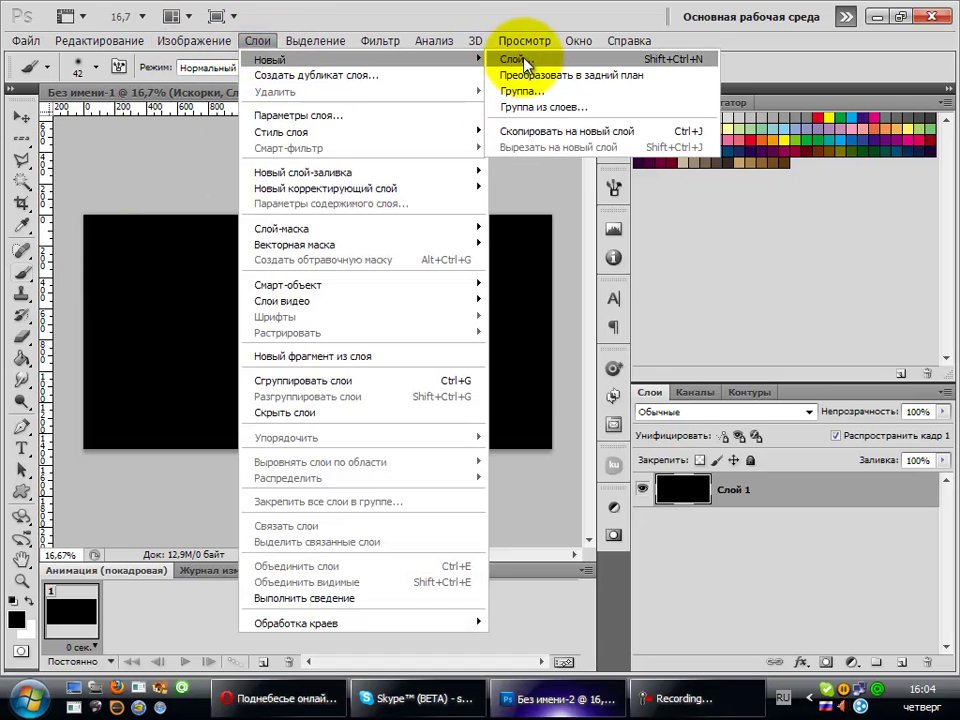
click(518, 60)
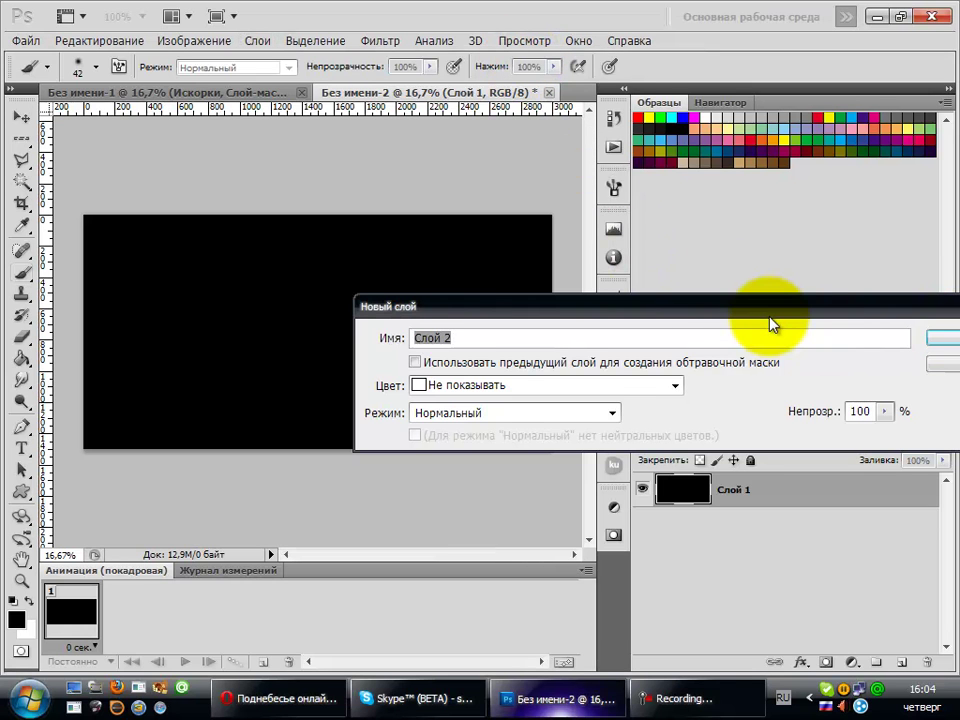
text(Искорки)
click(943, 338)
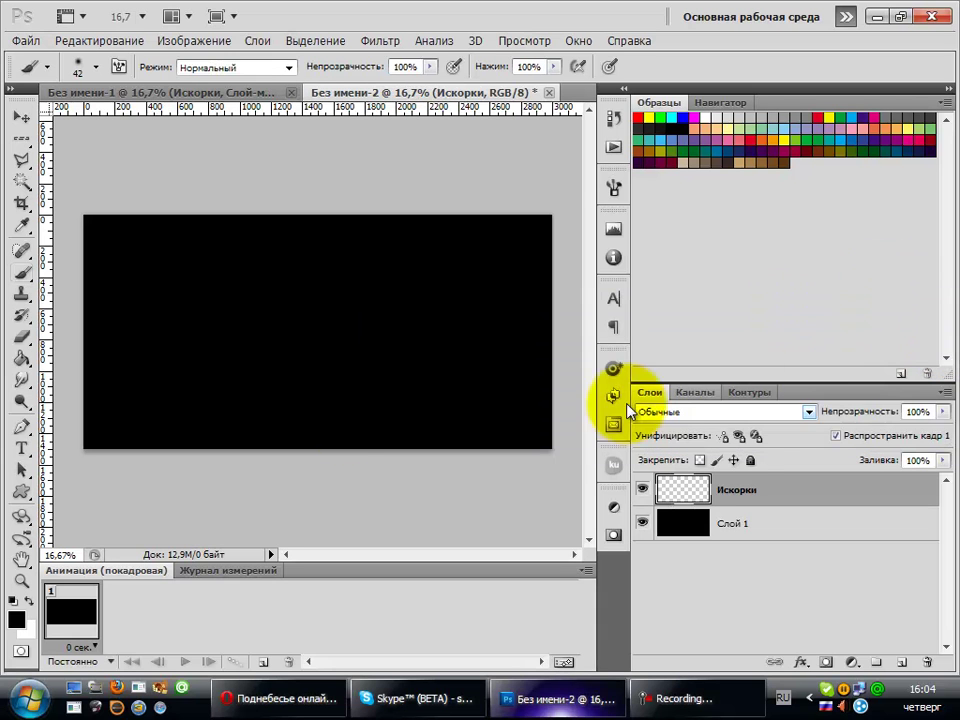
click(96, 267)
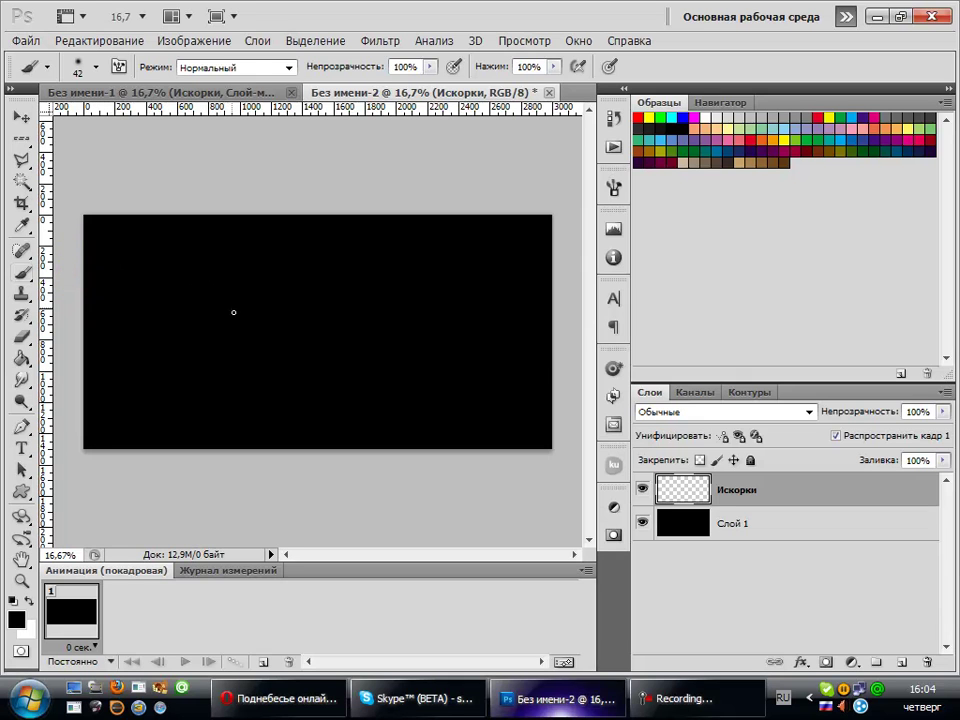
mouse_move(322, 385)
mouse_down()
mouse_move(429, 412)
mouse_move(547, 331)
mouse_up()
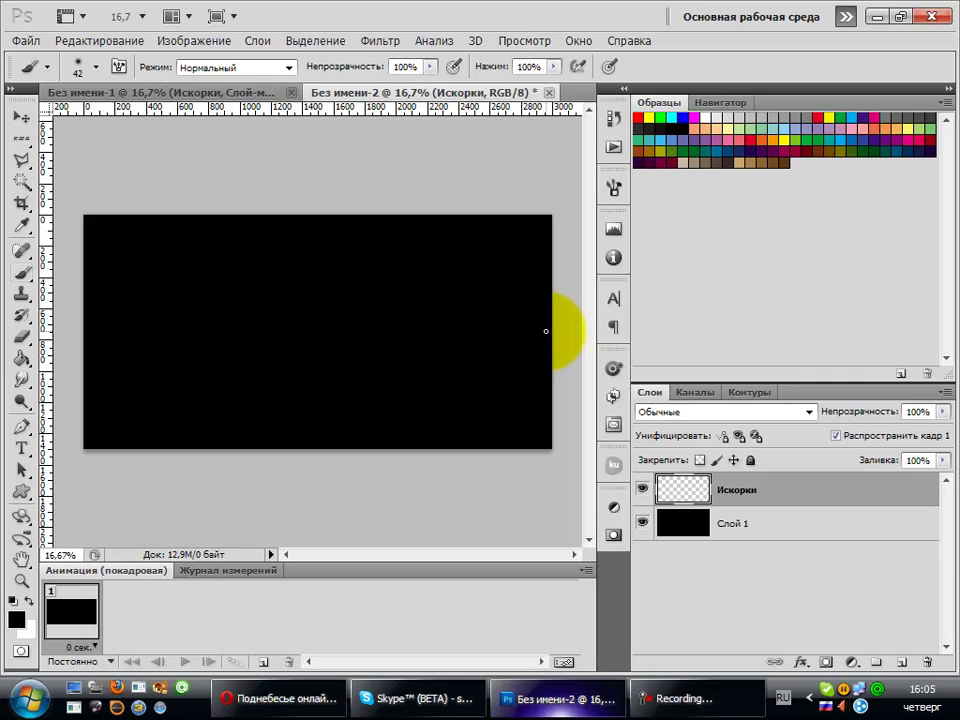
drag(546, 331, 528, 337)
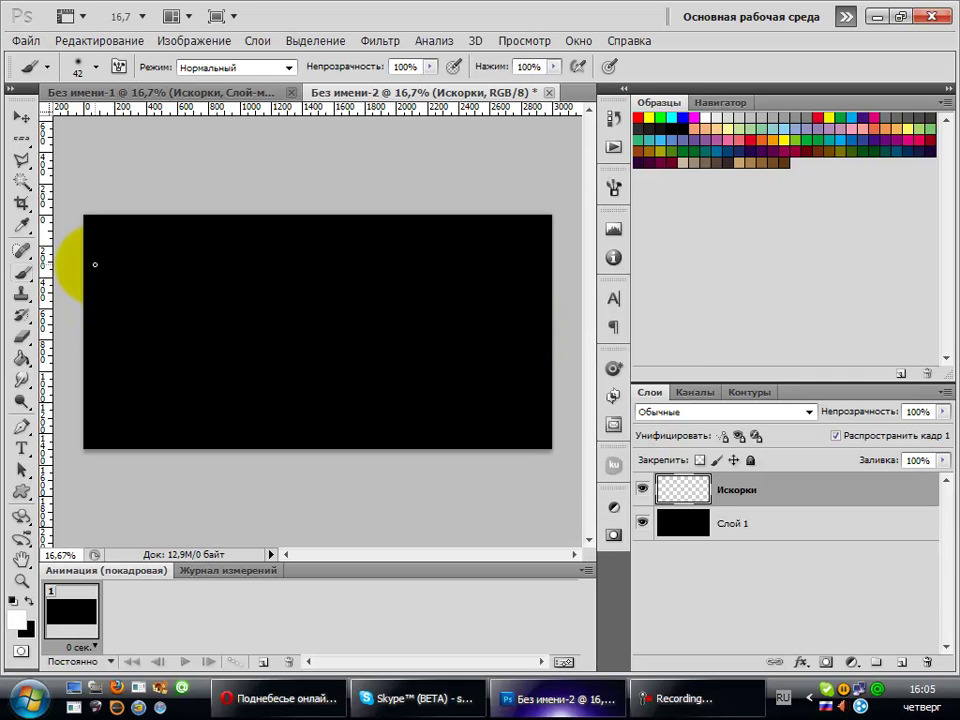
Step: Paint a wavy trail of white sparks with the scattered brush across the full canvas width on the Искорки layer
mouse_move(95, 264)
mouse_down()
mouse_move(212, 277)
mouse_move(399, 350)
mouse_move(467, 352)
mouse_move(538, 310)
mouse_up()
key(ctrl+z)
mouse_move(81, 298)
mouse_down()
mouse_move(140, 287)
mouse_move(218, 301)
mouse_move(297, 350)
mouse_move(396, 383)
mouse_move(538, 292)
mouse_up()
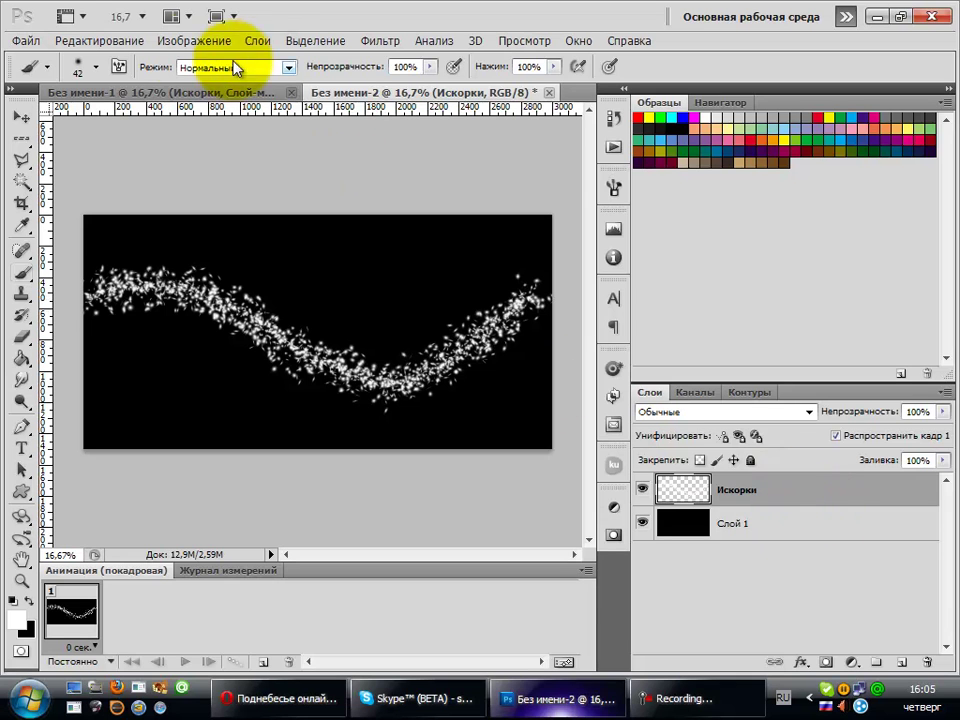
Step: Add a new layer named "Градиент" above the Искорки layer
drag(259, 46, 509, 63)
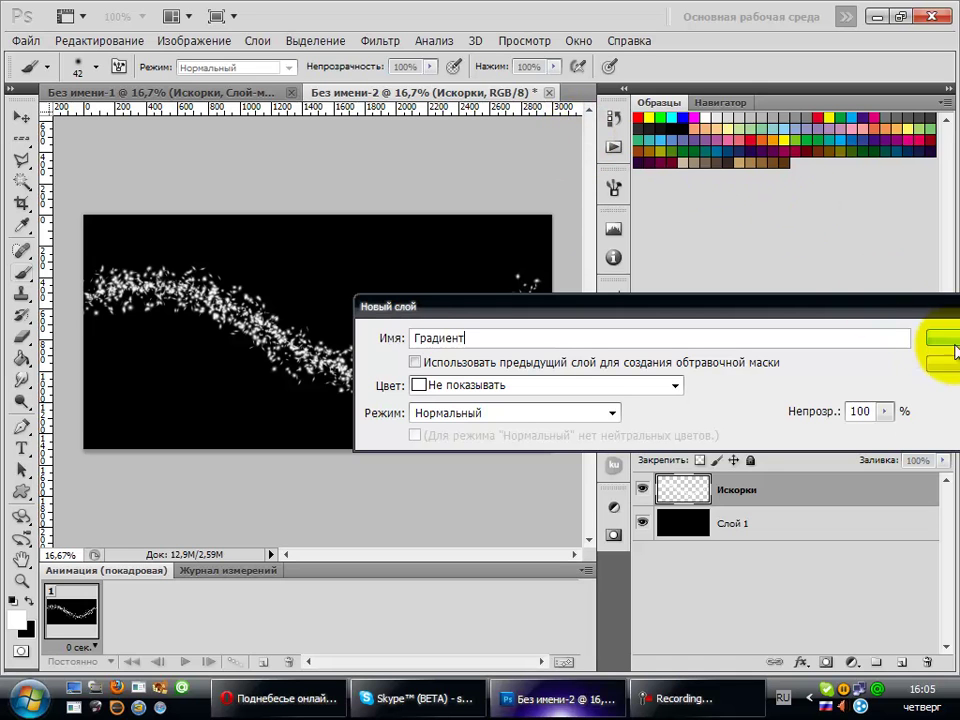
click(953, 348)
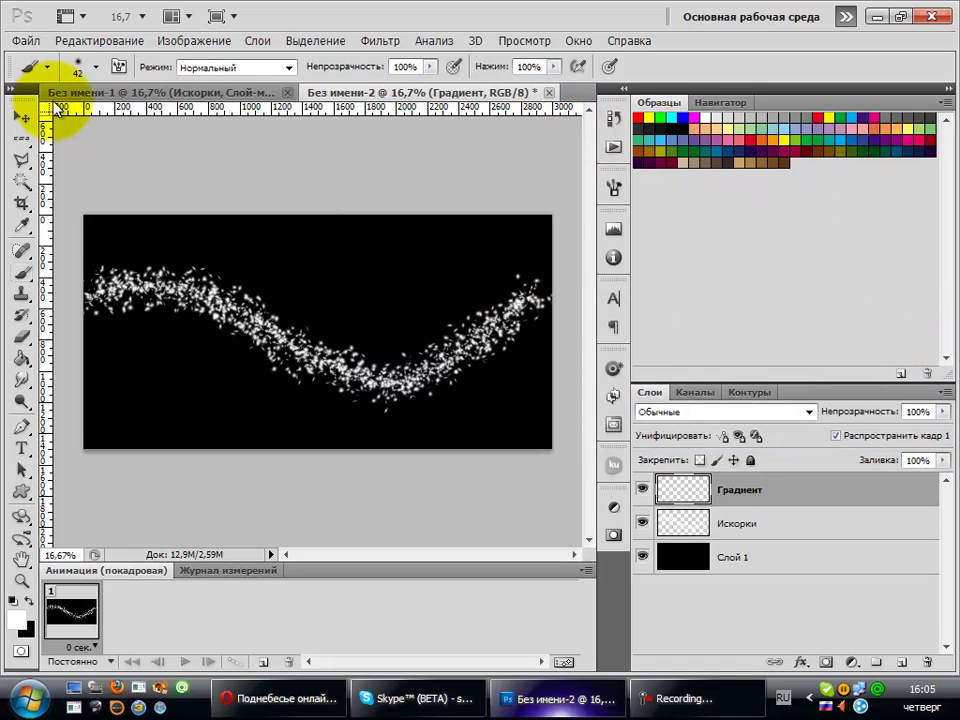
Step: Choose the green-to-magenta preset in the Gradient Editor for the Gradient tool
drag(21, 358, 60, 367)
click(62, 358)
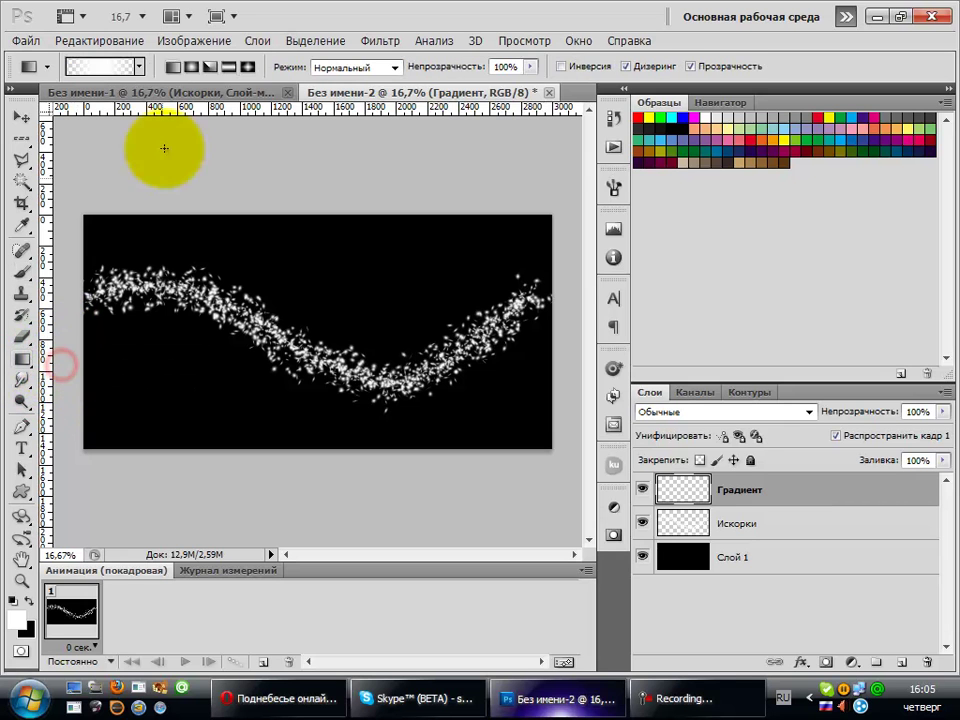
click(100, 66)
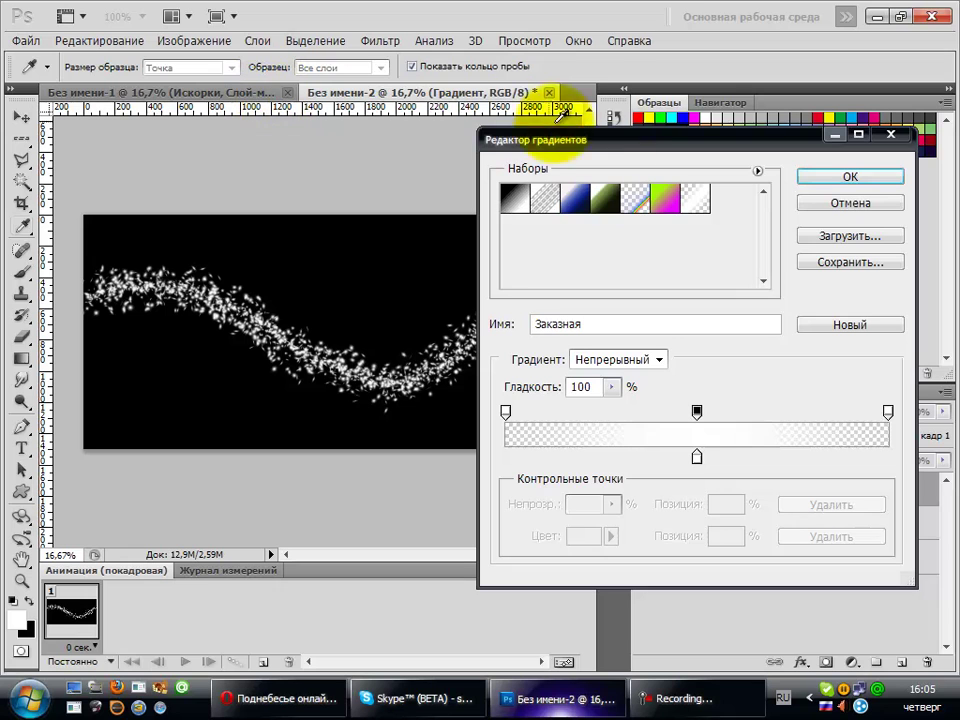
click(658, 192)
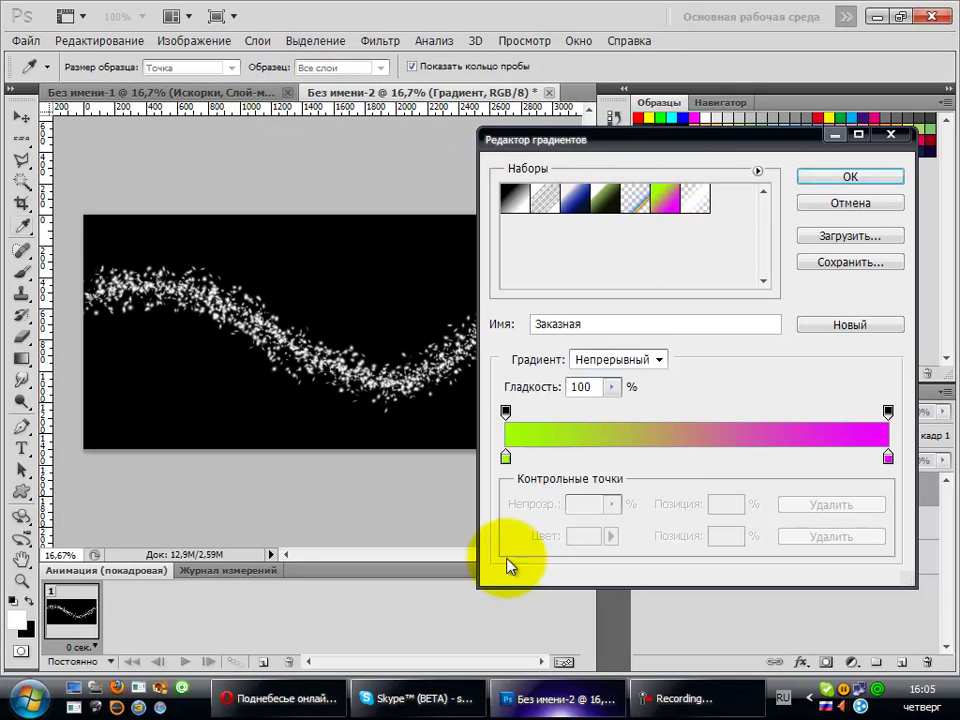
Step: Use the colour a1ff00 for the gradient's starting colour stop at position 0%
click(505, 457)
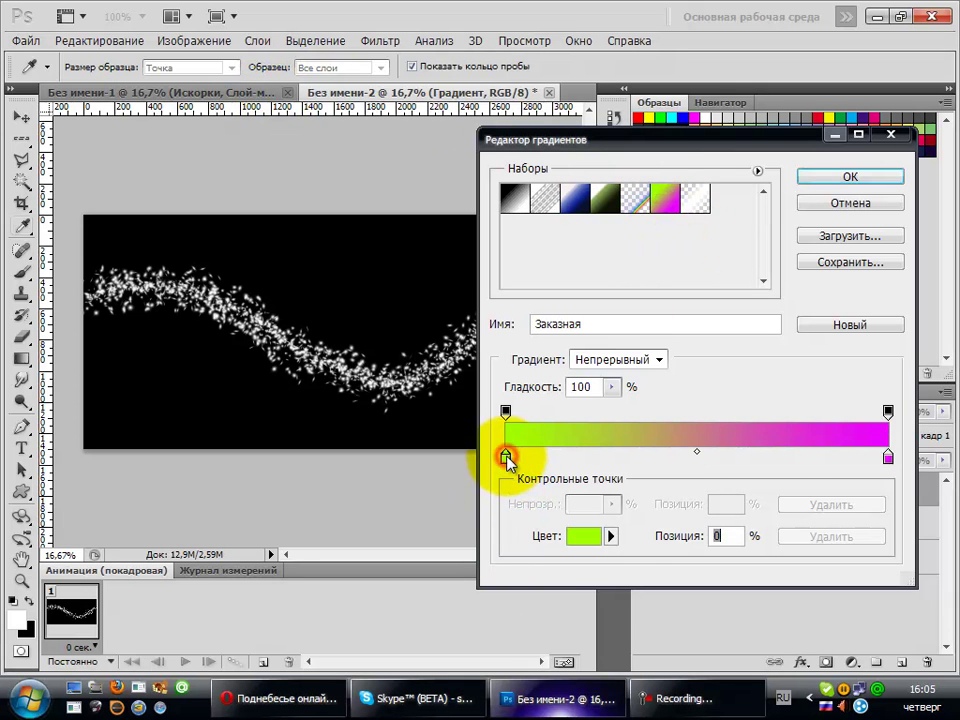
click(584, 536)
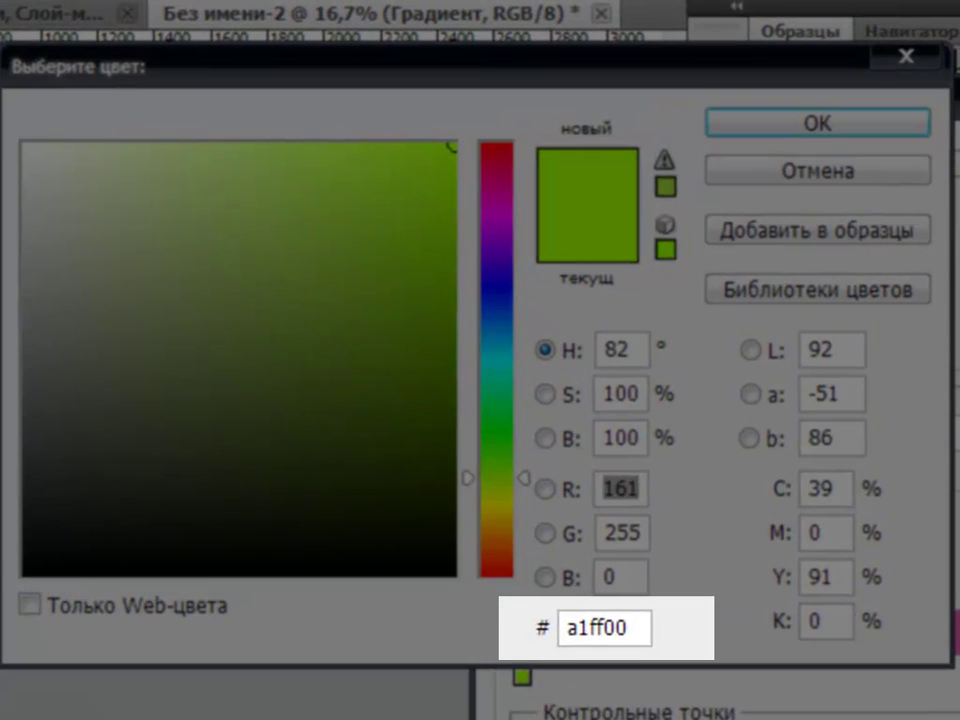
click(617, 628)
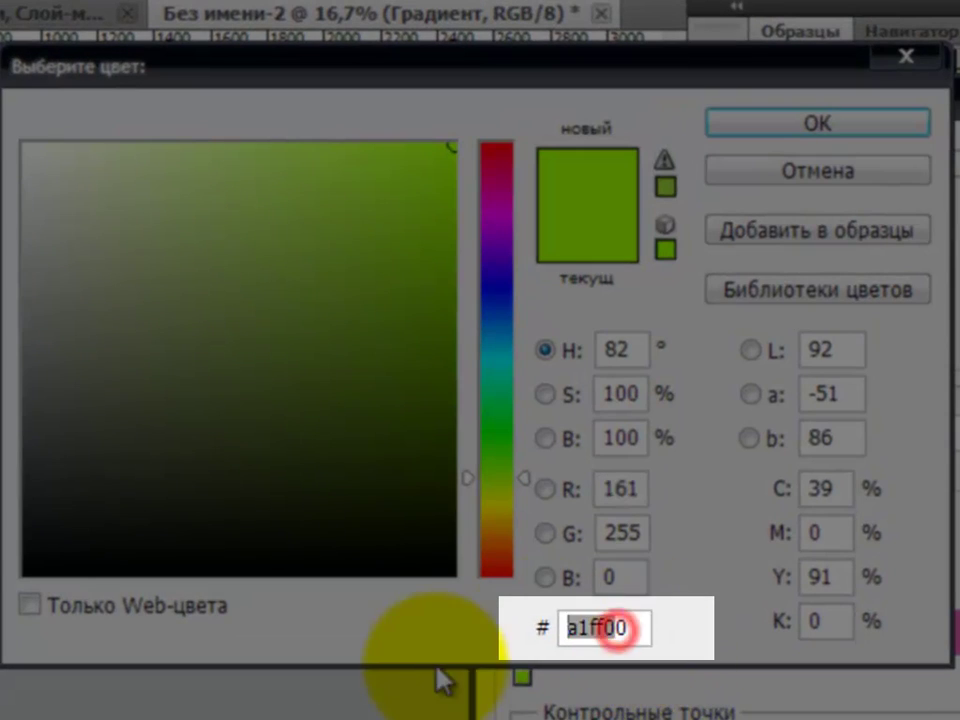
click(636, 627)
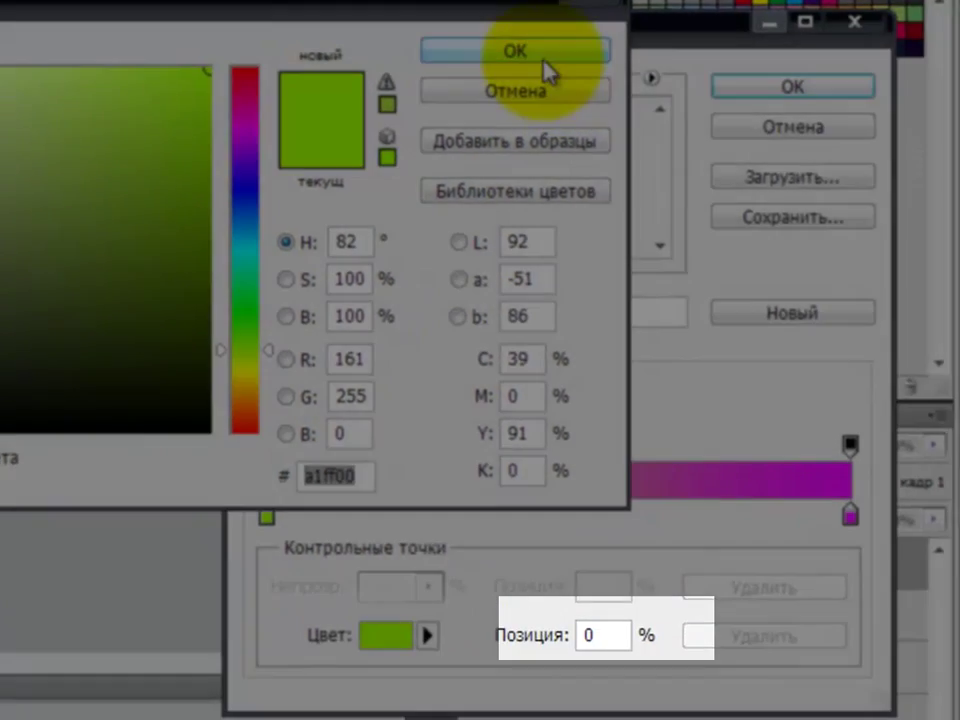
click(805, 121)
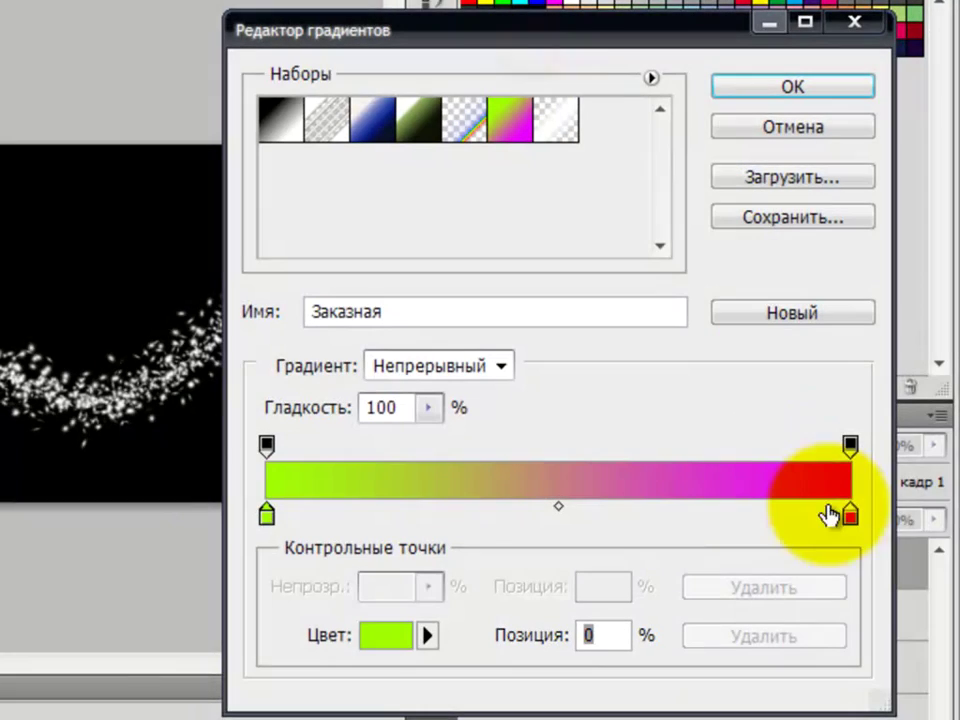
Step: Use the colour ea00ff for the gradient's end stop at position 100% and accept the gradient
click(850, 516)
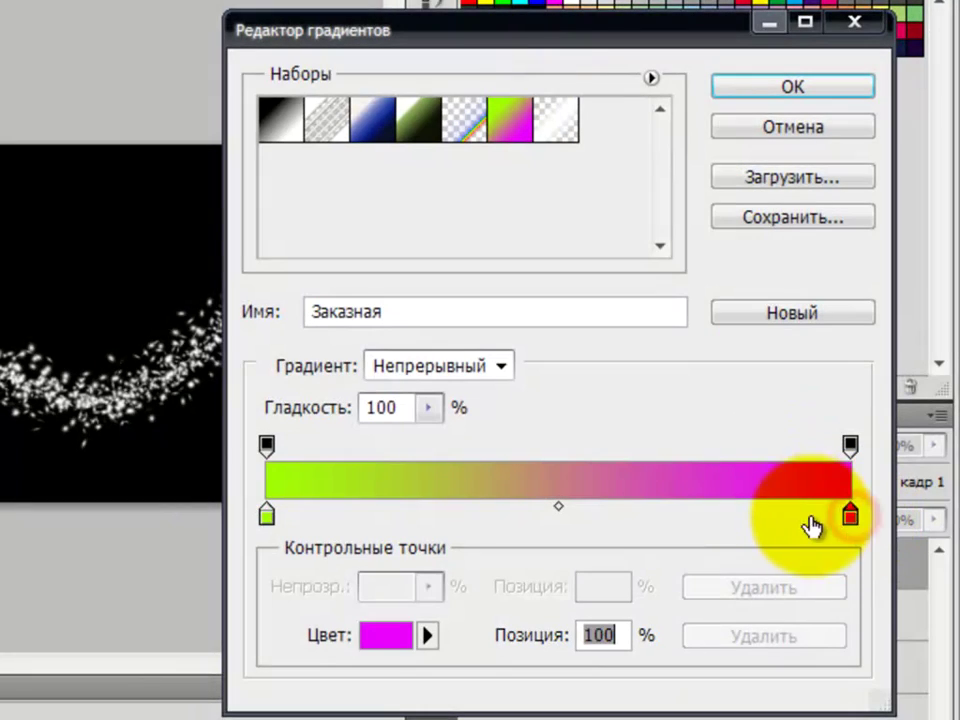
click(385, 634)
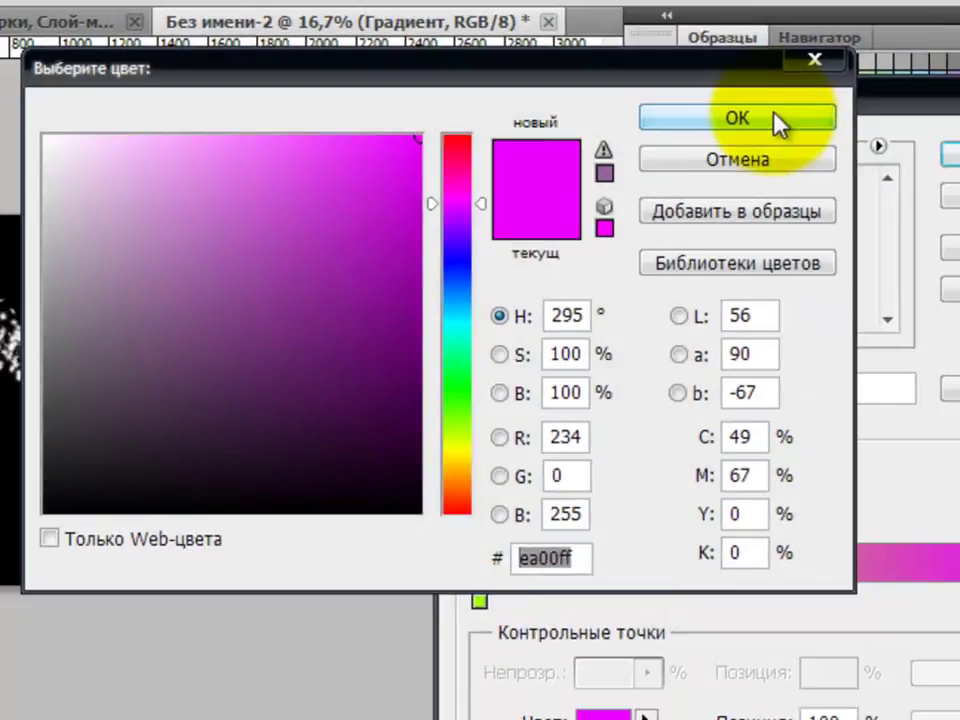
click(855, 88)
click(810, 177)
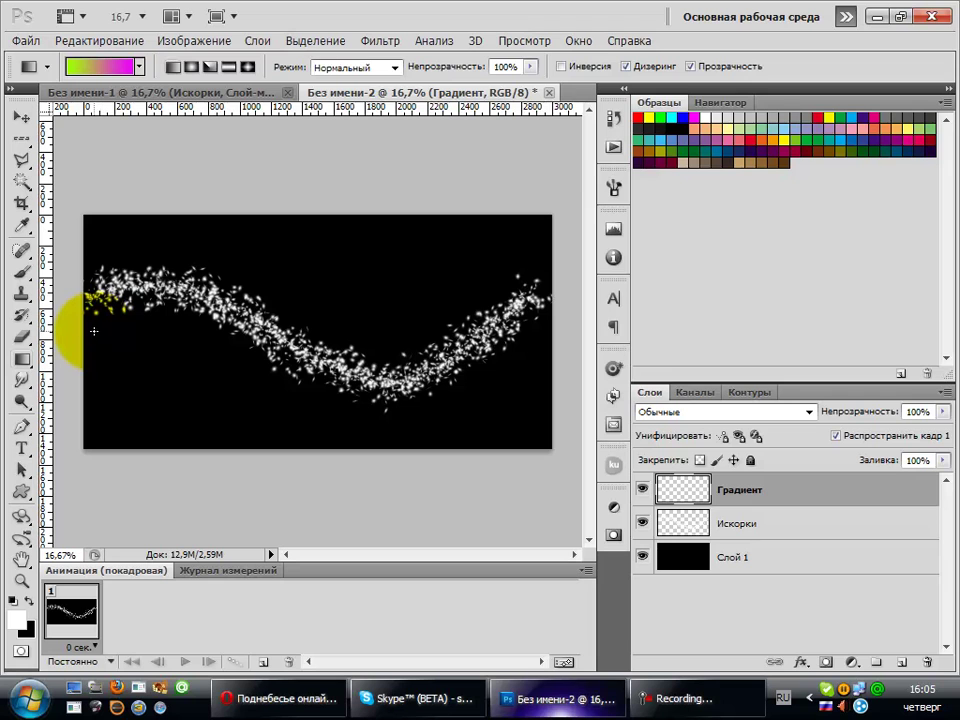
Step: Fill the Градиент layer with a horizontal gradient from green to magenta and set its blend mode to Overlay (Перекрытие)
drag(90, 331, 537, 328)
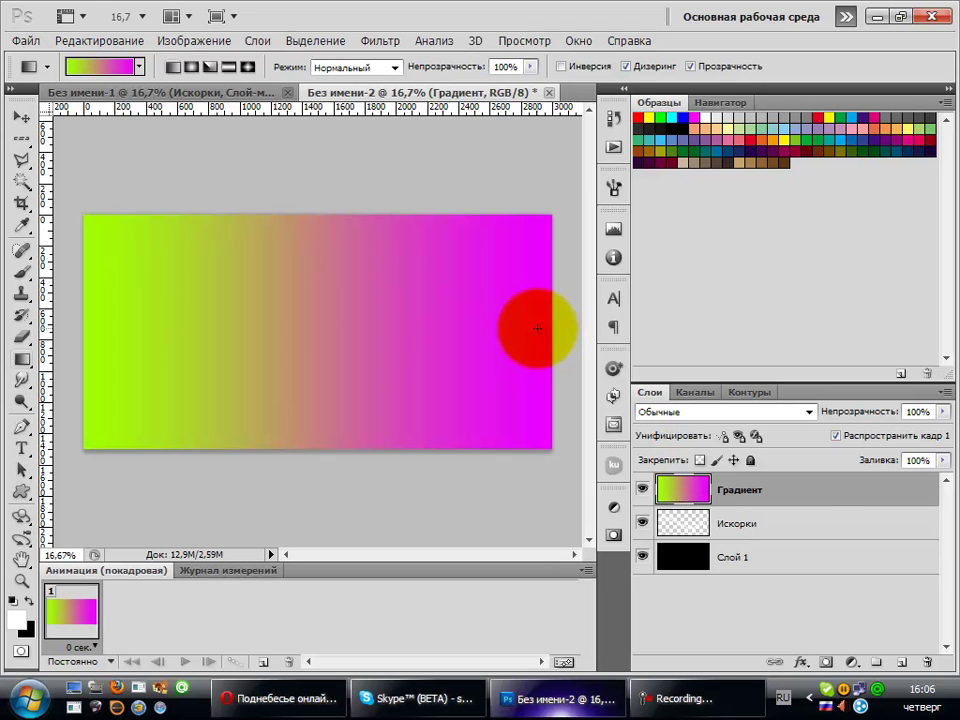
right_click(797, 497)
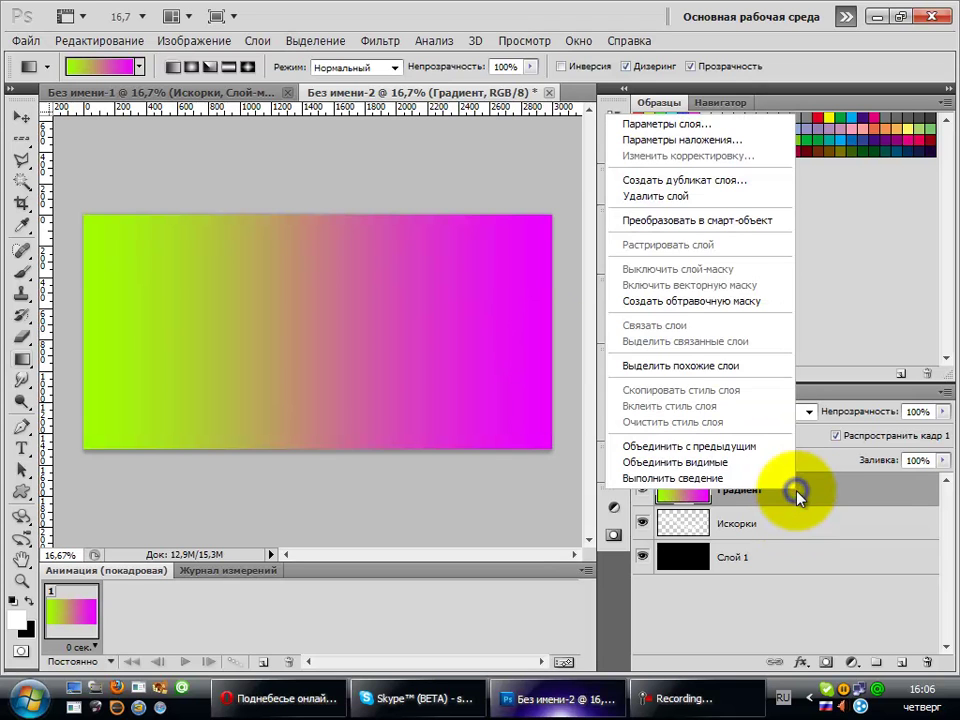
click(705, 142)
click(388, 290)
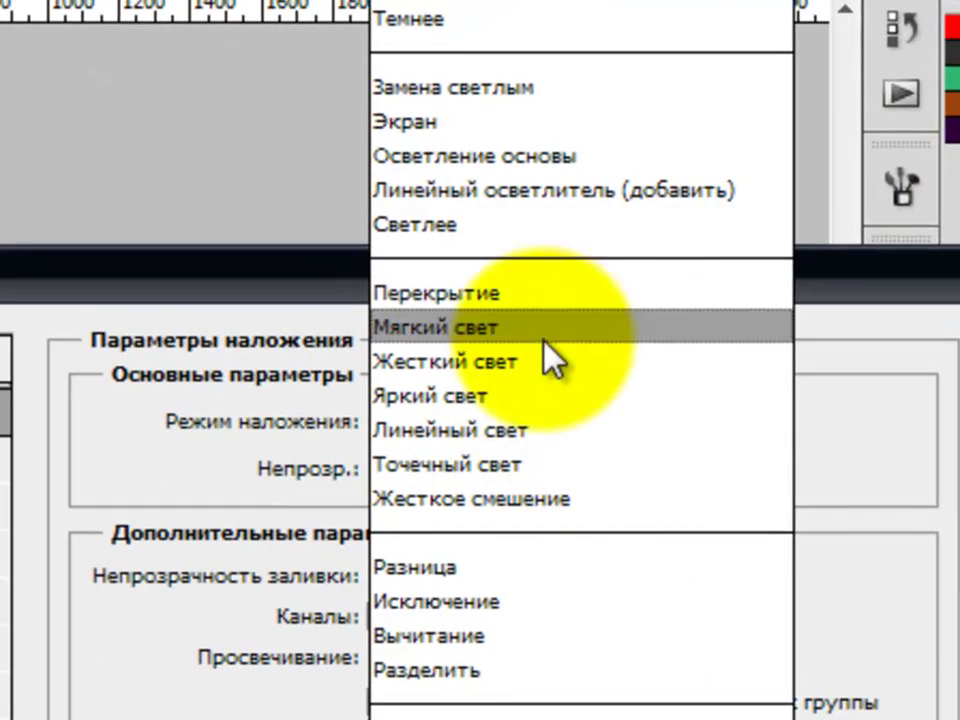
click(579, 294)
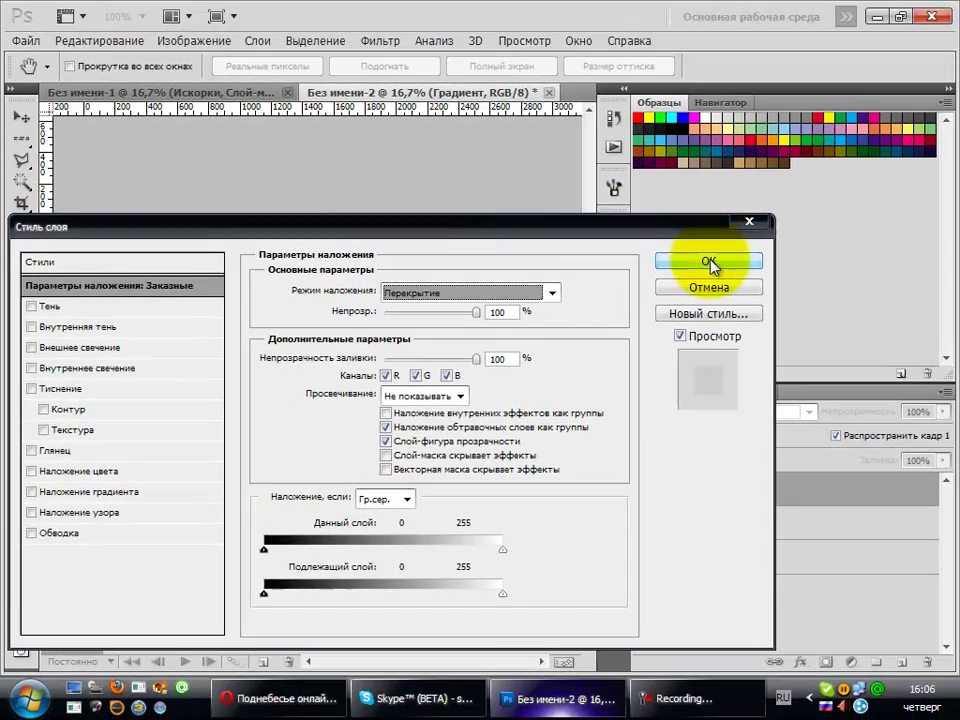
click(710, 262)
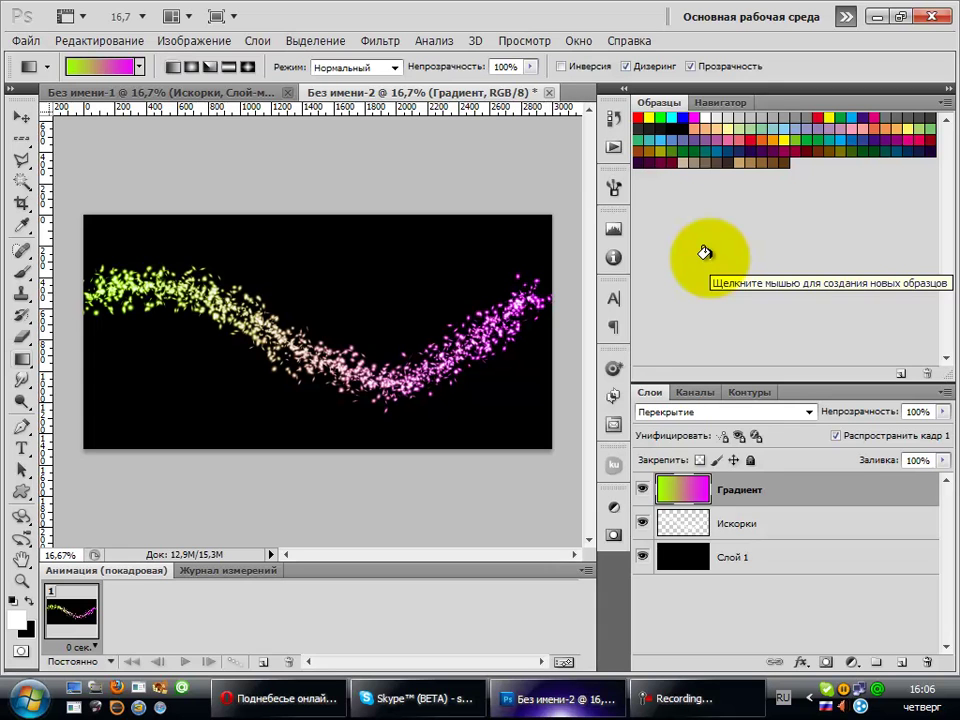
Step: Select the Искорки layer and create a new alpha channel in the document
click(760, 525)
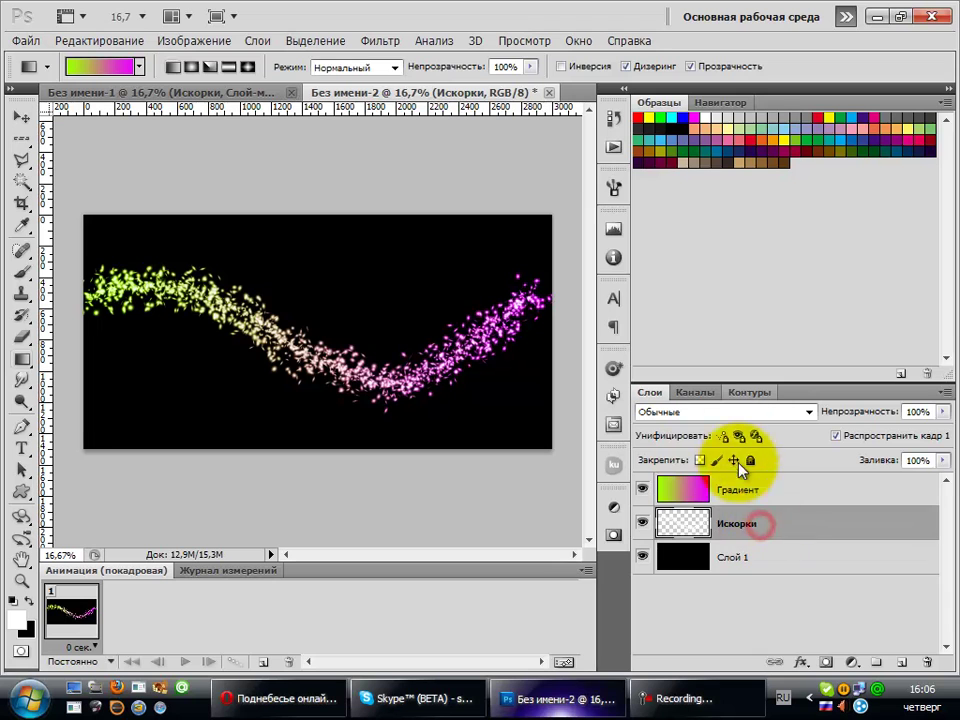
click(696, 393)
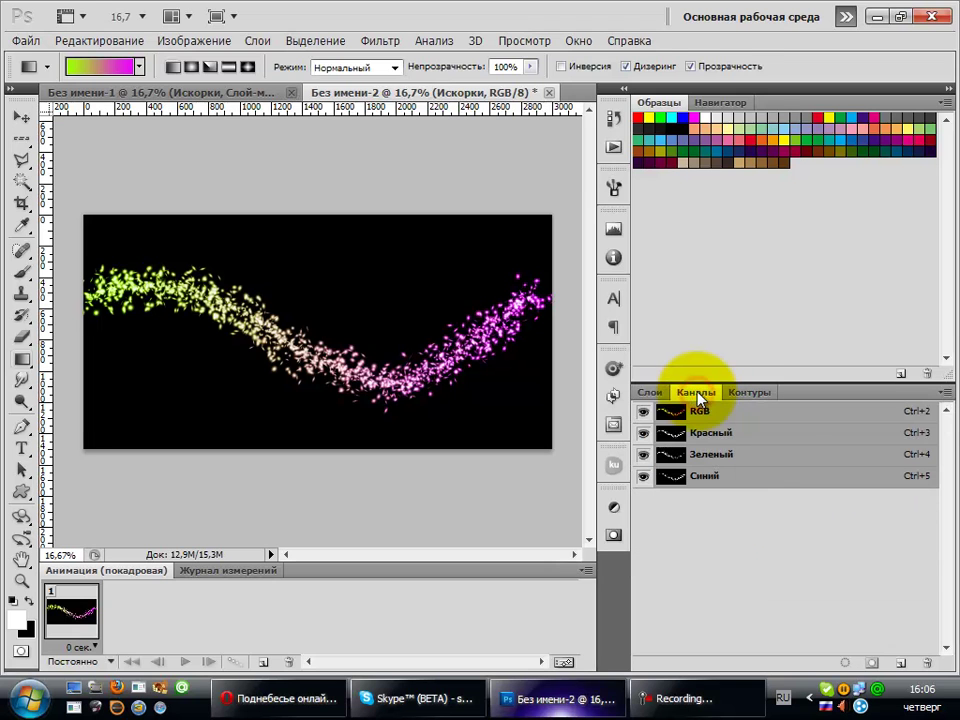
click(901, 664)
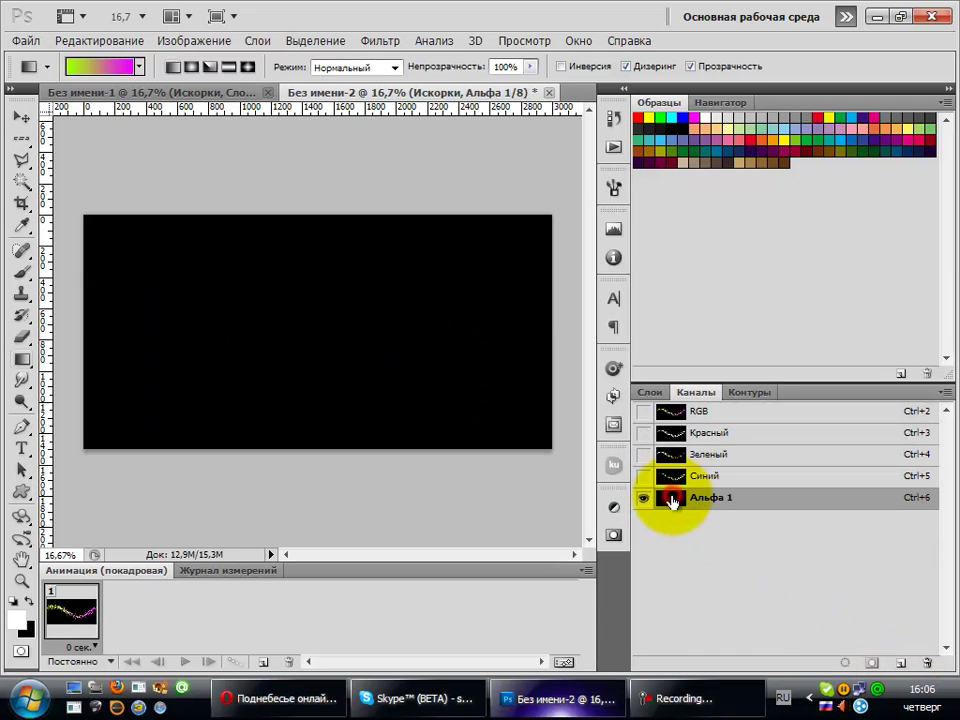
Step: Choose the transparent-white-transparent preset in the Gradient Editor and check the opacity stops at positions 0% and 100%
click(120, 66)
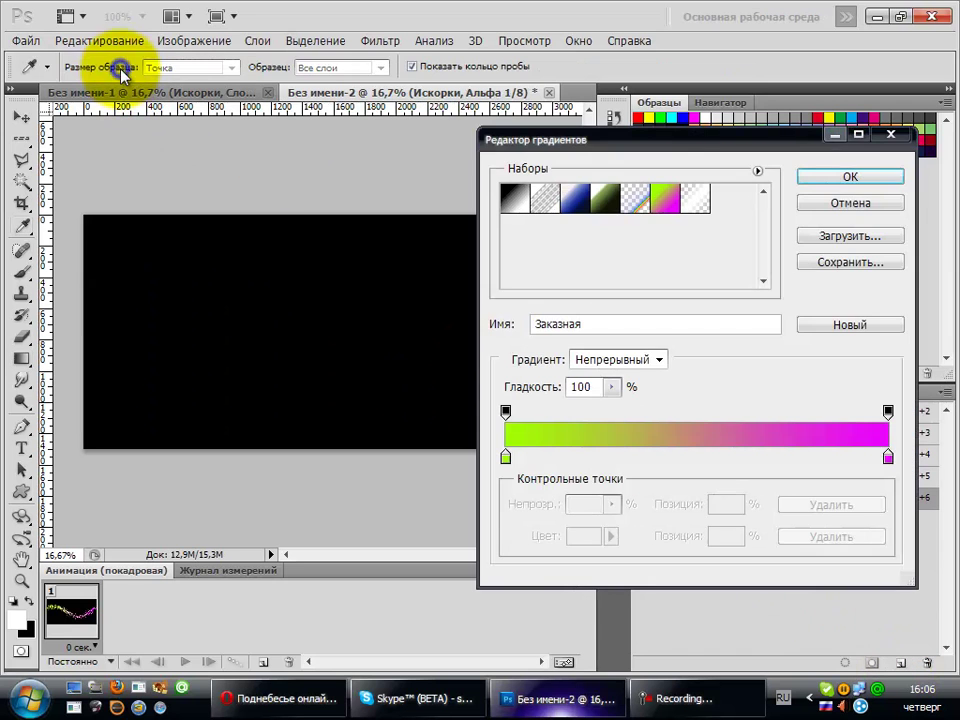
click(704, 208)
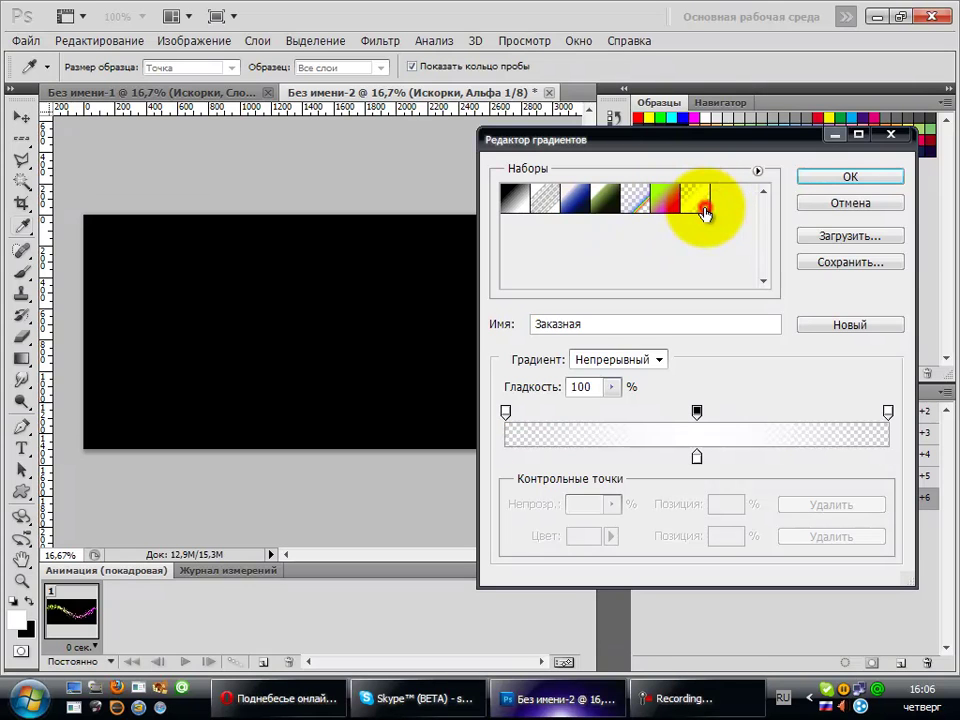
click(506, 413)
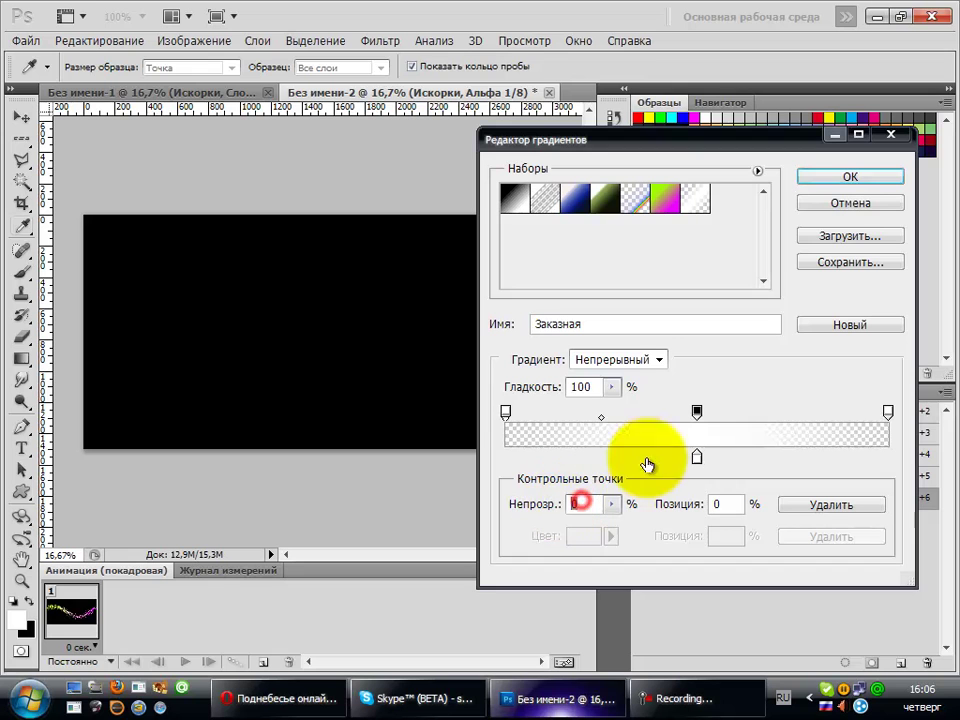
click(888, 412)
click(582, 503)
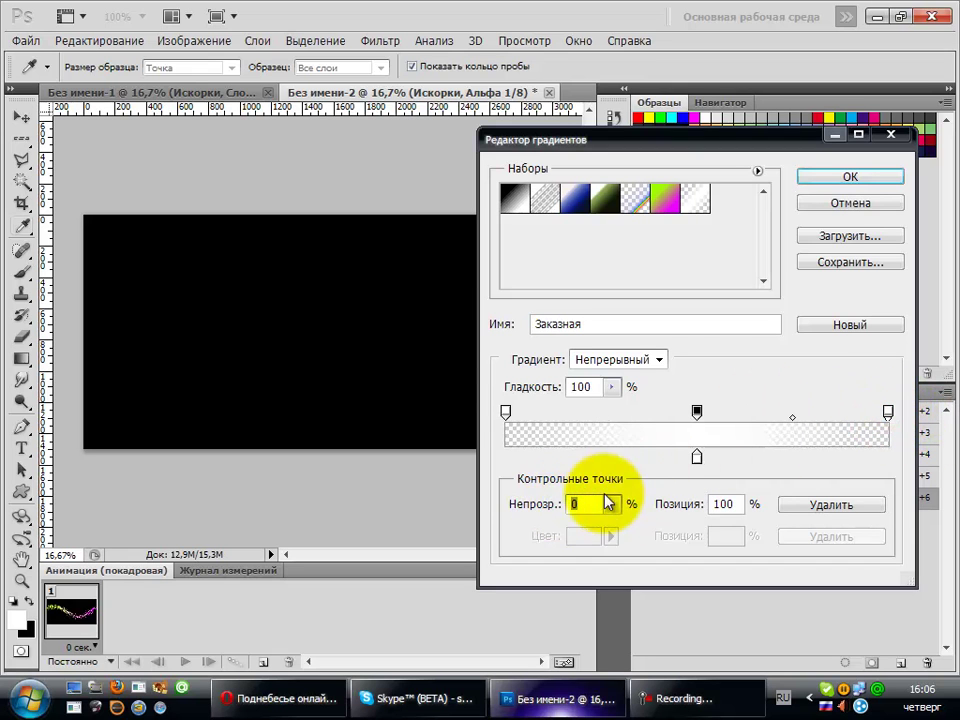
Step: Remove the stray opacity stop at position 51% and keep the middle stop at 100% opacity and position 50%
drag(697, 412, 701, 412)
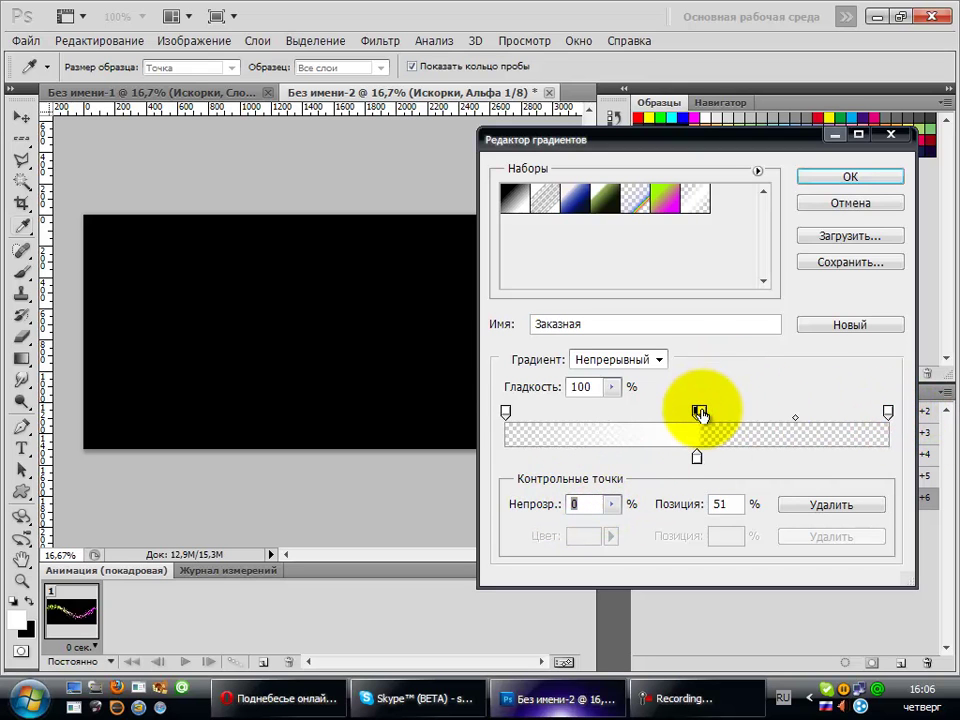
click(797, 504)
click(697, 412)
click(603, 504)
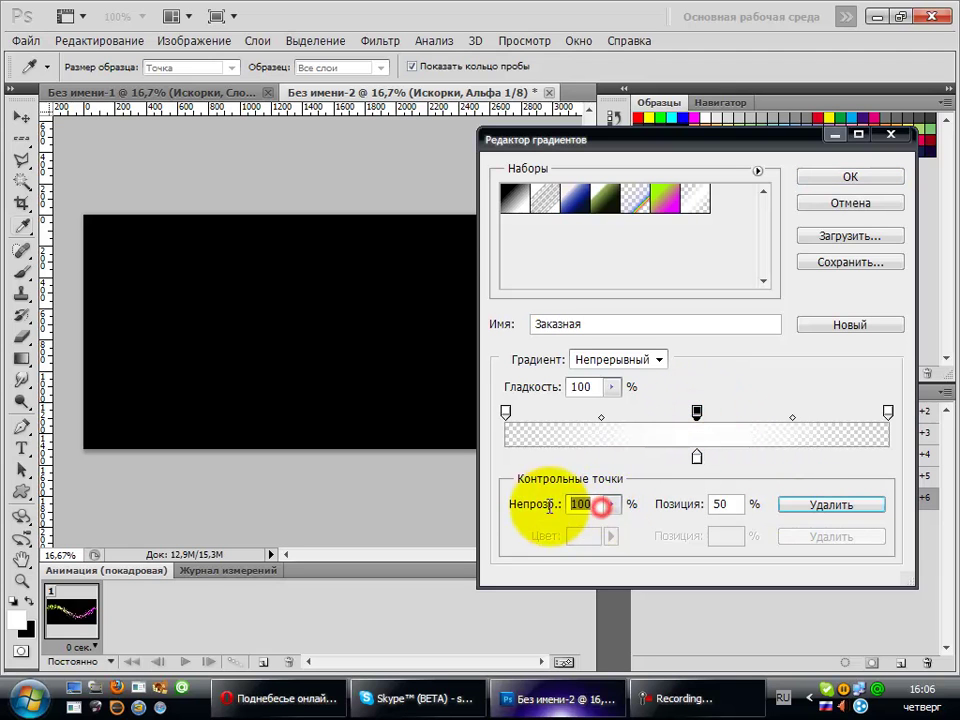
Step: Use white (FFFFFF) for the gradient's colour stop at position 50% and accept the gradient
click(697, 456)
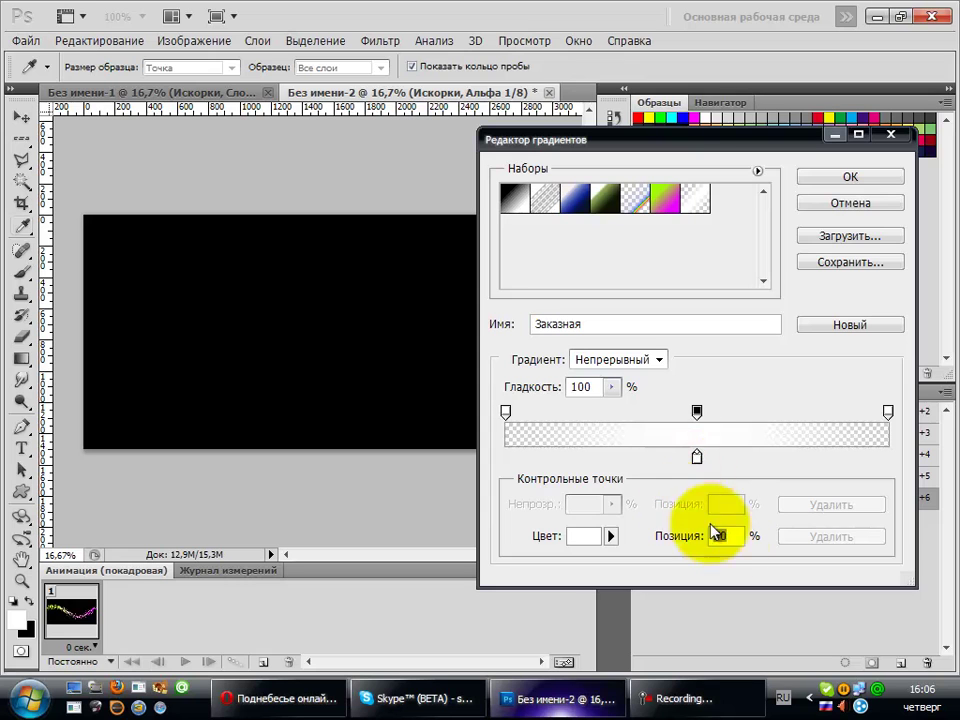
click(611, 536)
click(611, 536)
click(595, 540)
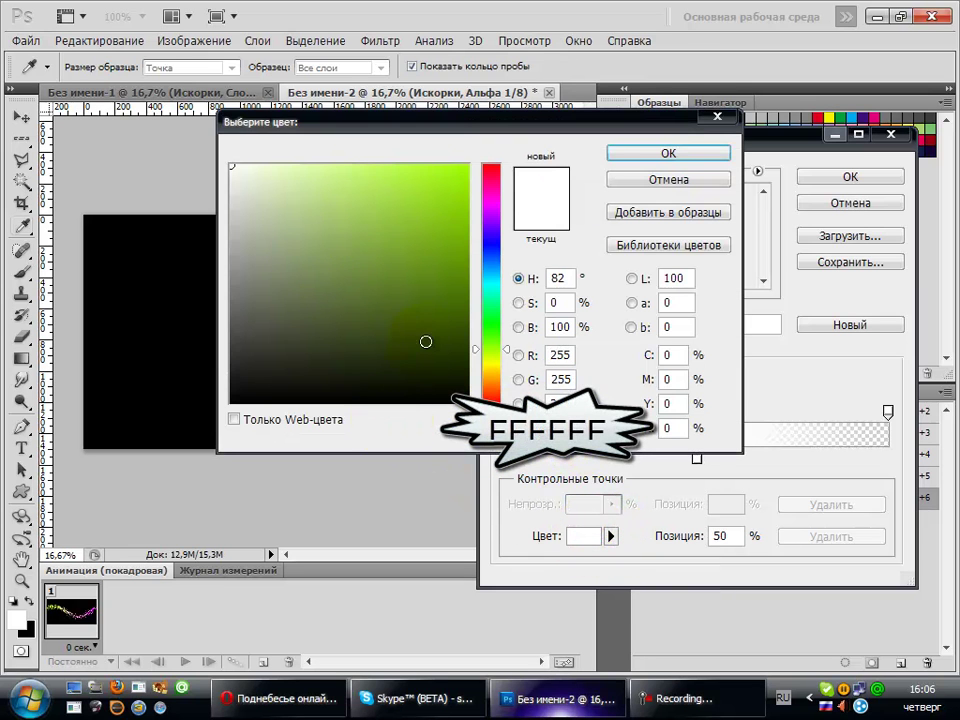
click(668, 153)
click(872, 178)
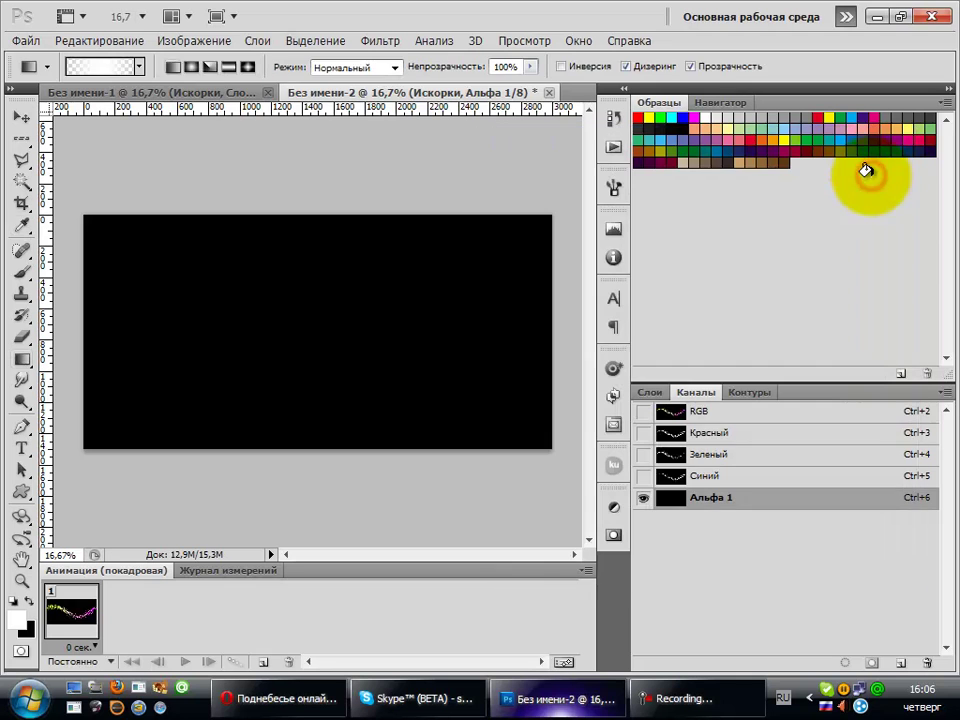
Step: Draw a horizontal linear gradient from about 400 to 1700 px across the Альфа 1 channel and load the channel as a selection
click(170, 67)
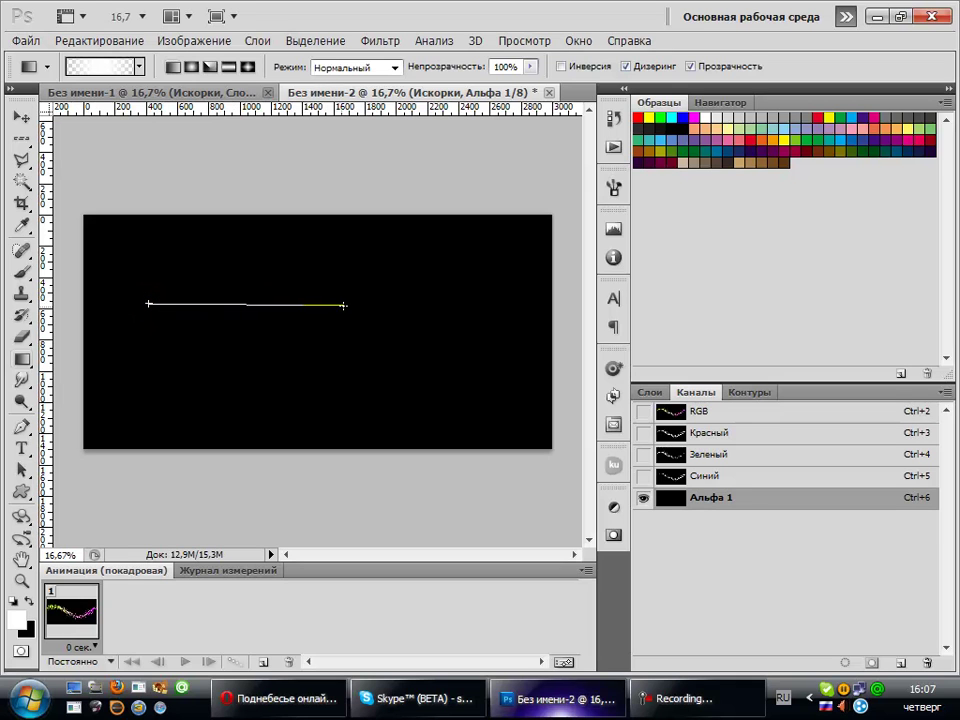
drag(345, 304, 350, 302)
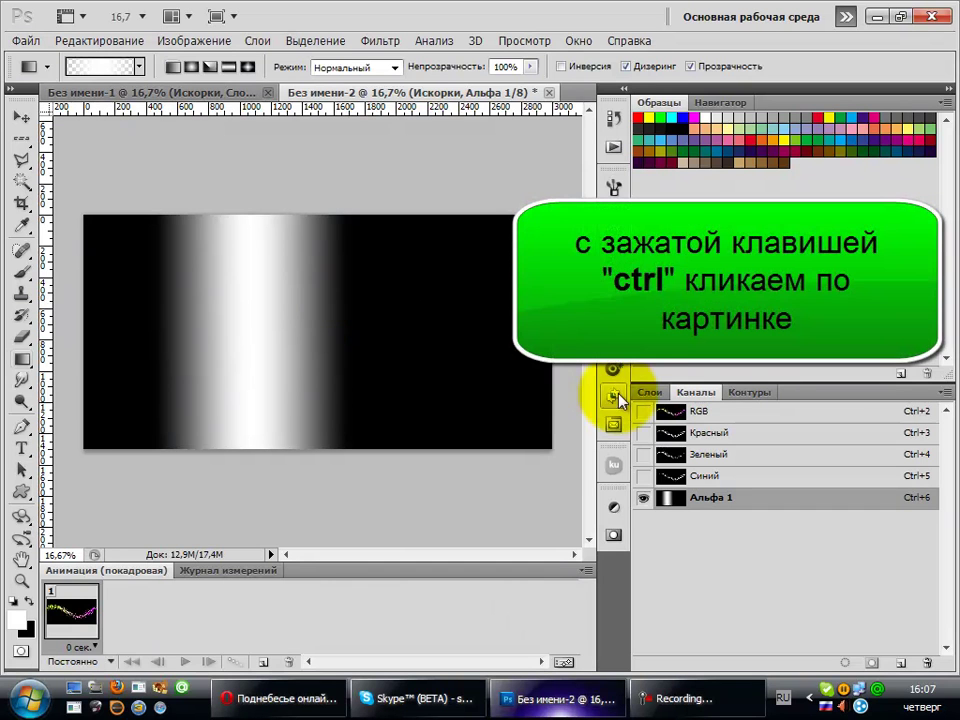
ctrl+click(675, 500)
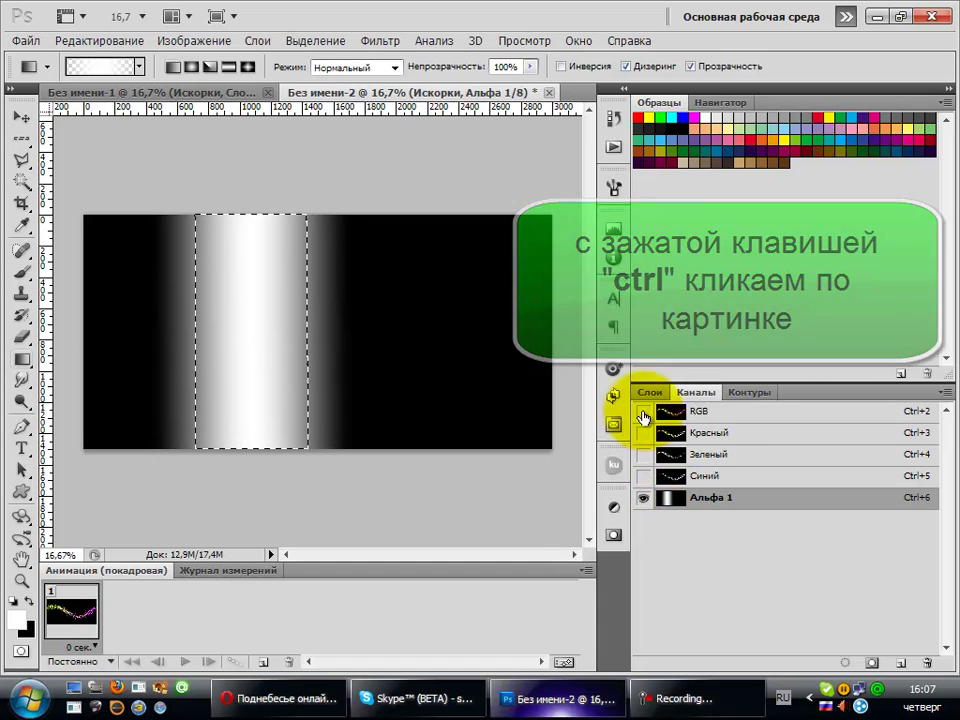
Step: Add a layer mask to the Искорки layer from the loaded selection
click(652, 392)
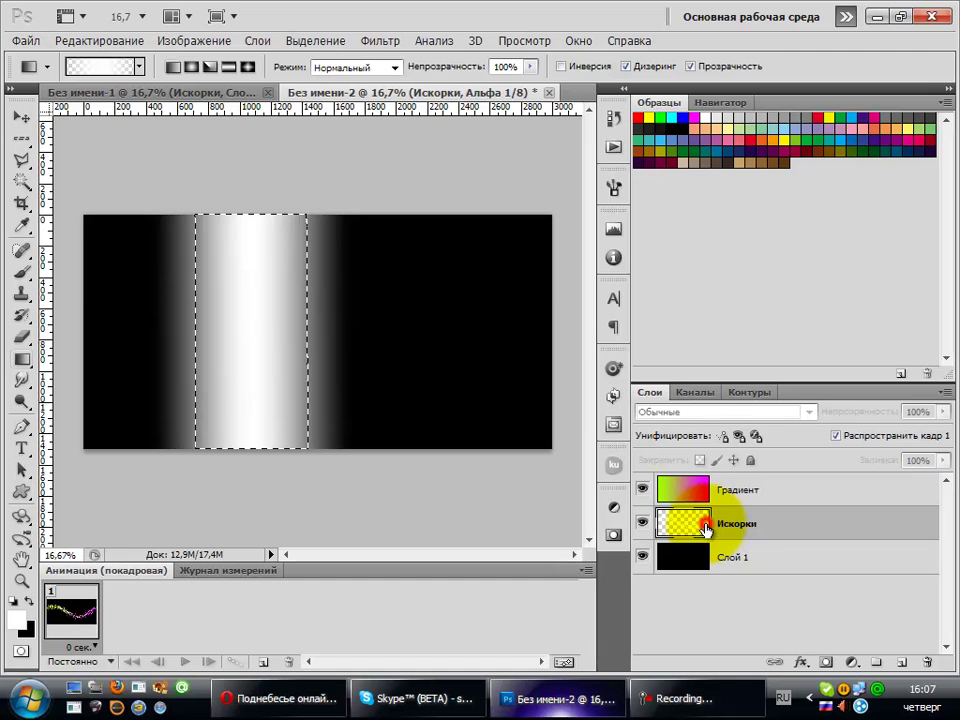
click(705, 524)
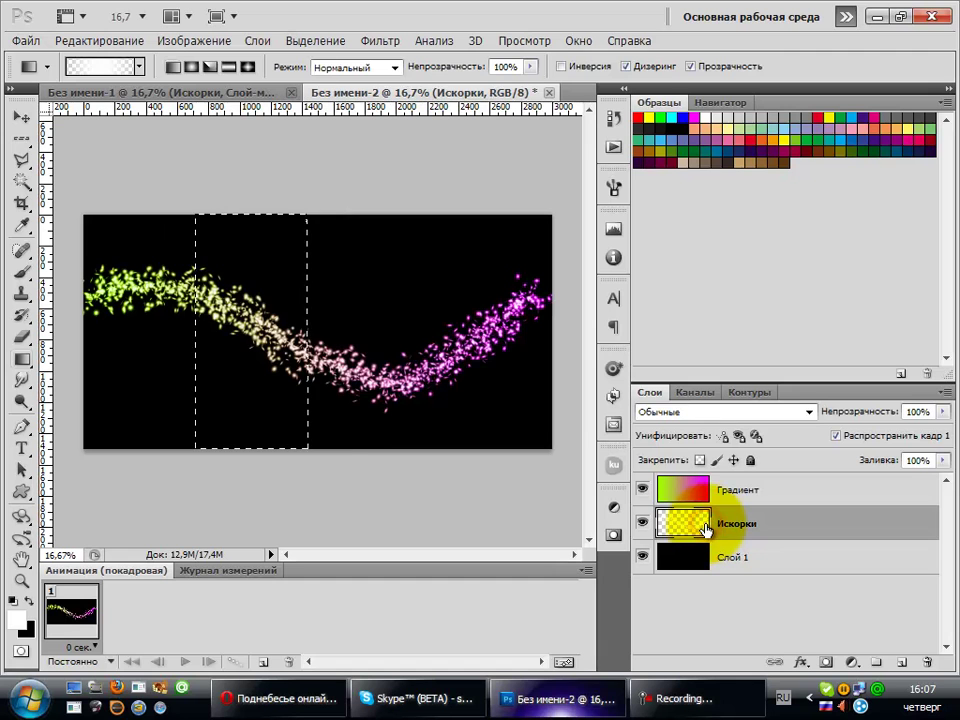
click(828, 665)
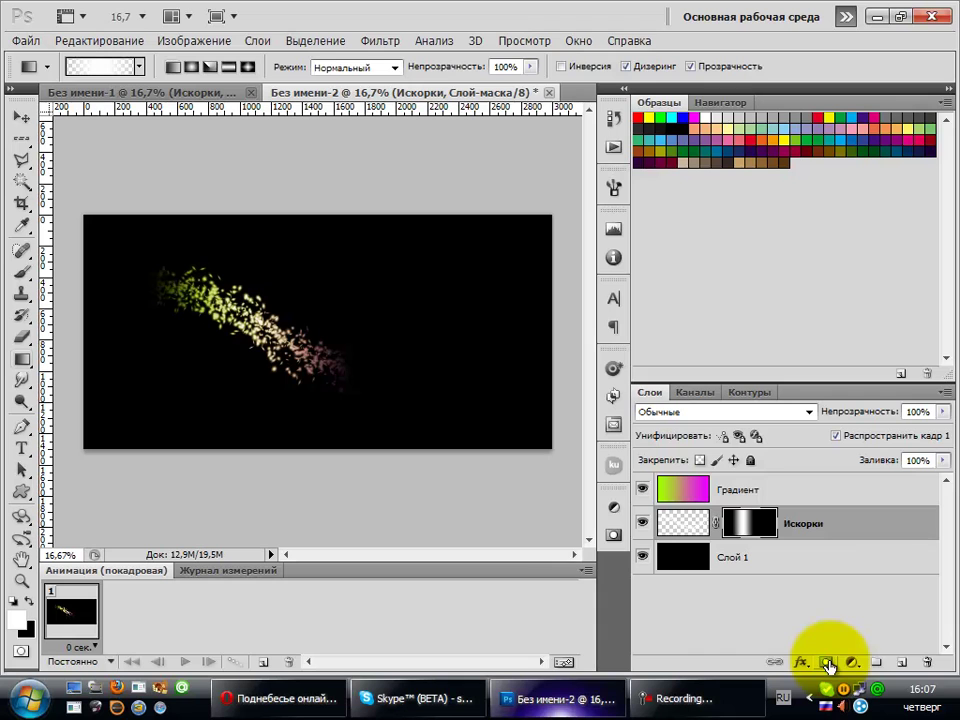
Step: Unlink the mask from the Искорки layer and move the mask's white band past the canvas's left edge
click(21, 118)
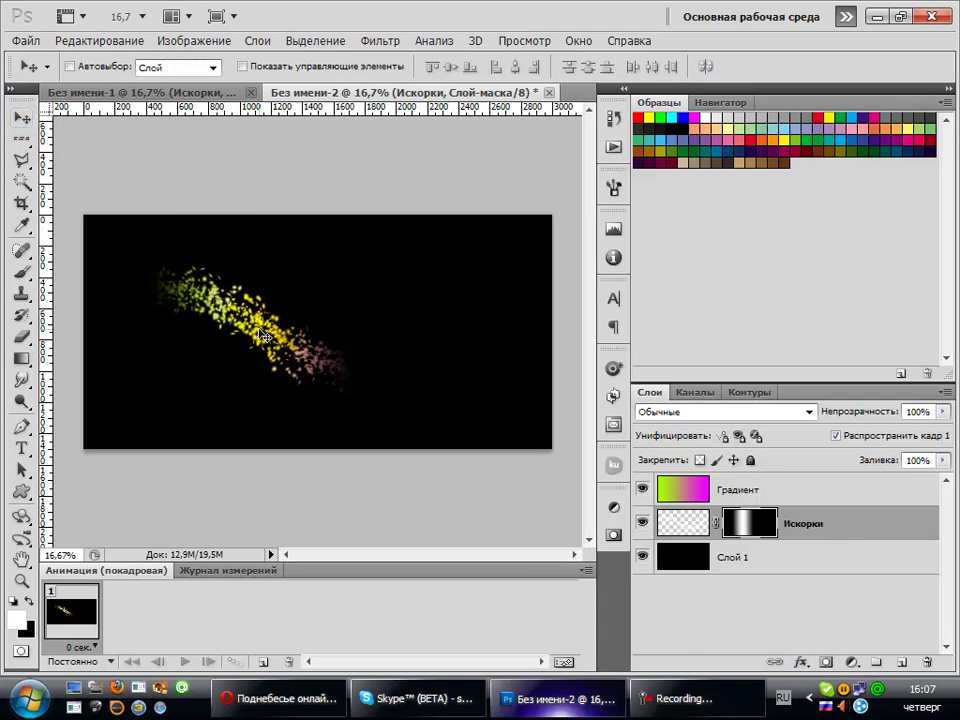
mouse_move(289, 332)
mouse_down()
mouse_move(262, 326)
mouse_move(288, 336)
mouse_up()
click(717, 530)
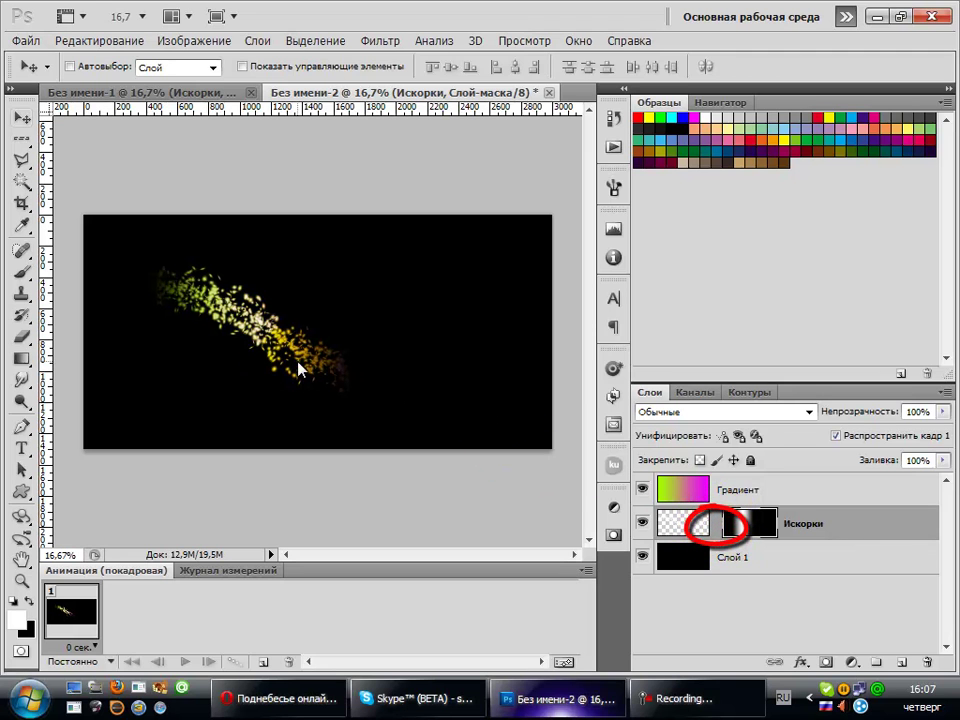
drag(307, 347, 52, 338)
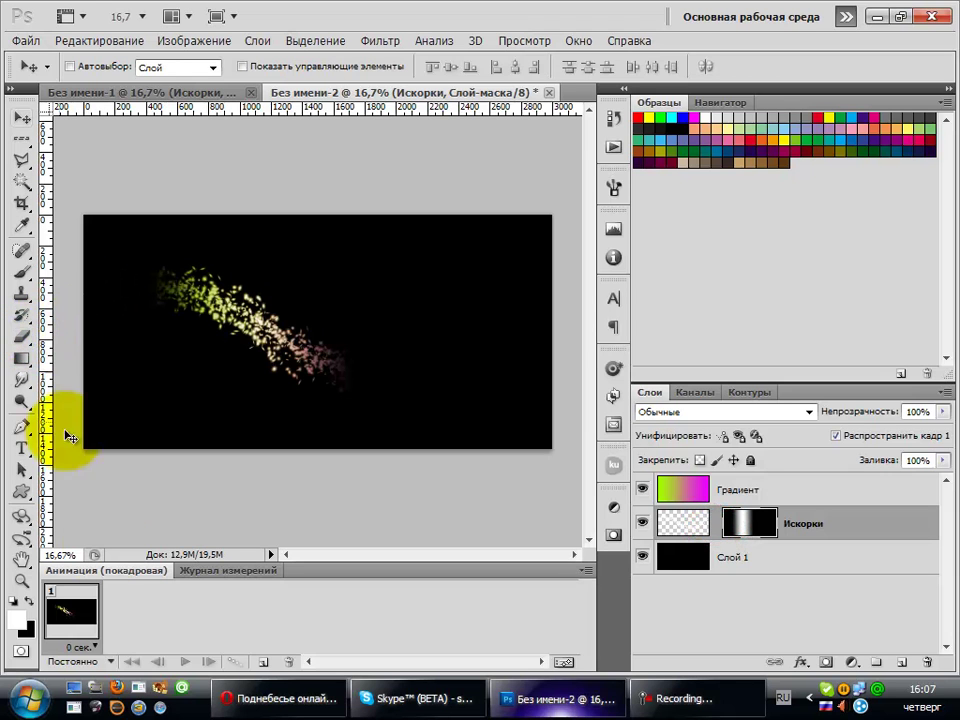
drag(311, 347, 68, 300)
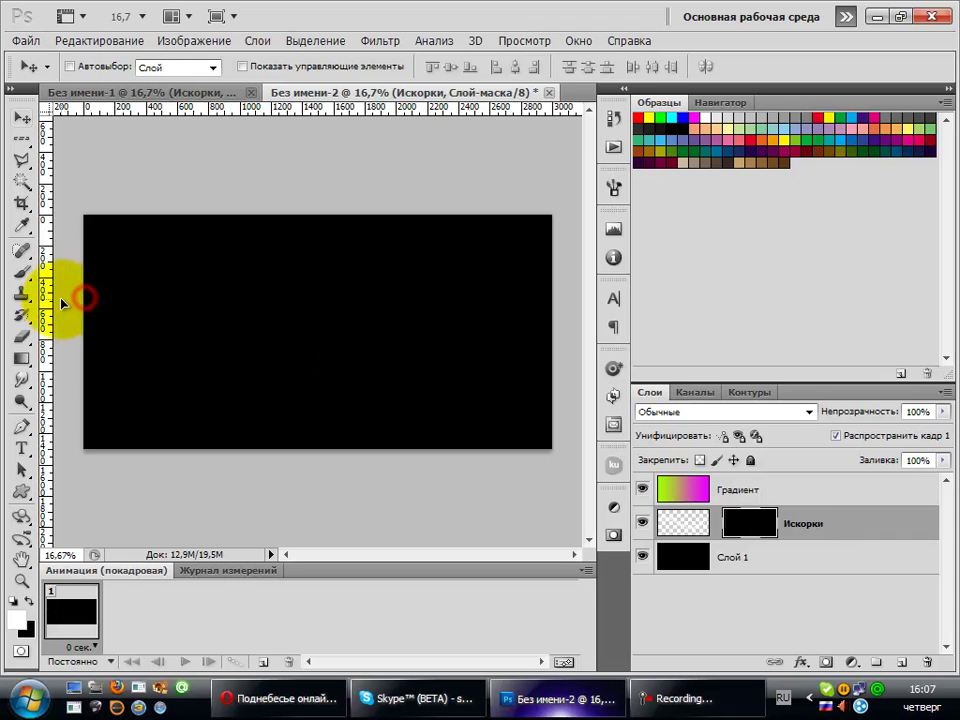
Step: Set the first animation frame's delay to 0.1 seconds and duplicate it as frame 2
click(88, 647)
click(115, 484)
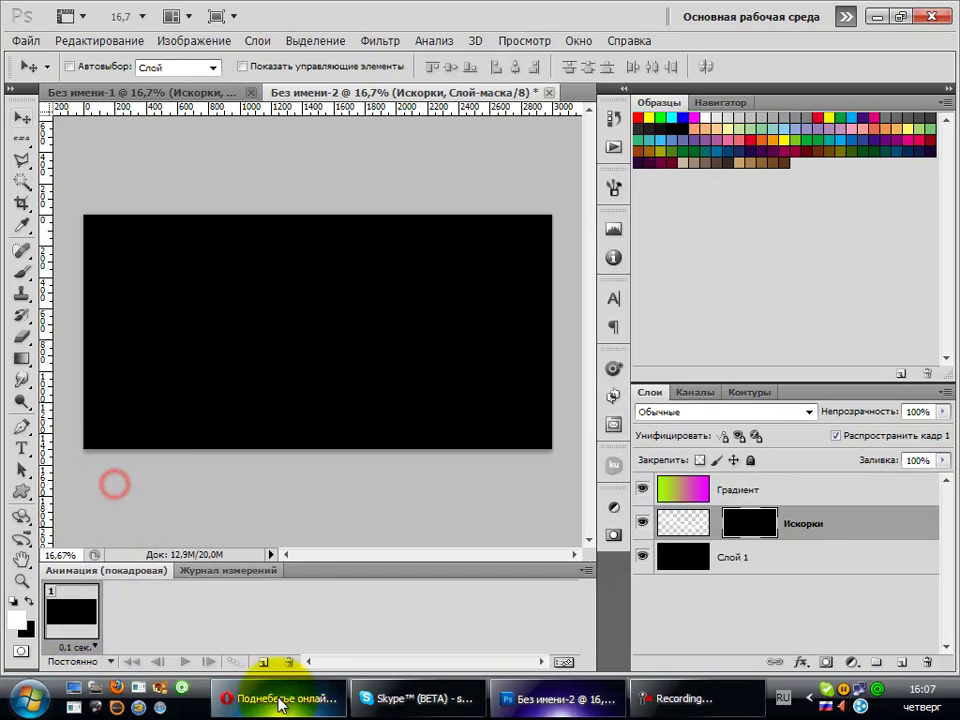
click(260, 662)
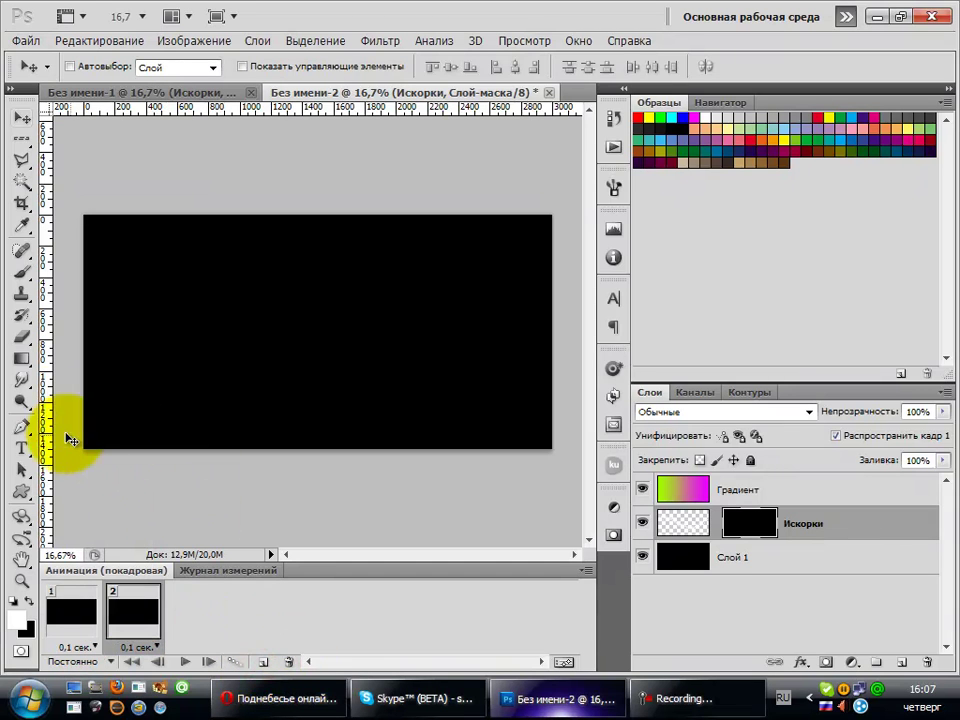
Step: Move the Искорки mask's white band across the canvas and past its right edge in frame 2
drag(118, 330, 590, 345)
drag(429, 326, 558, 315)
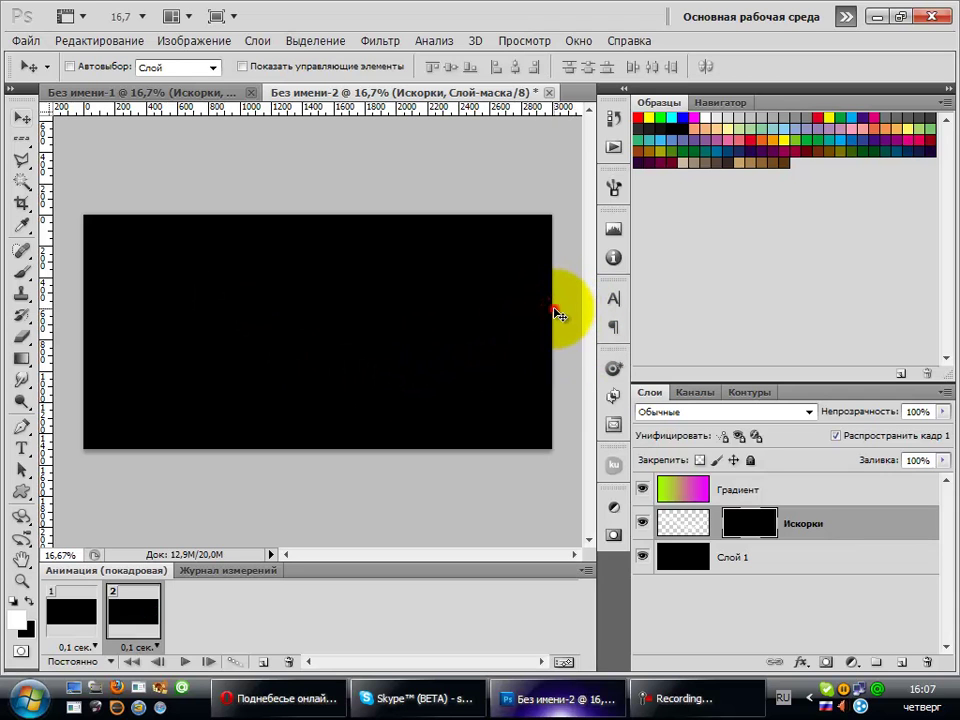
Step: Tween frame 1 to the next frame with 15 added frames, all layers, and position, opacity and effects included
click(72, 614)
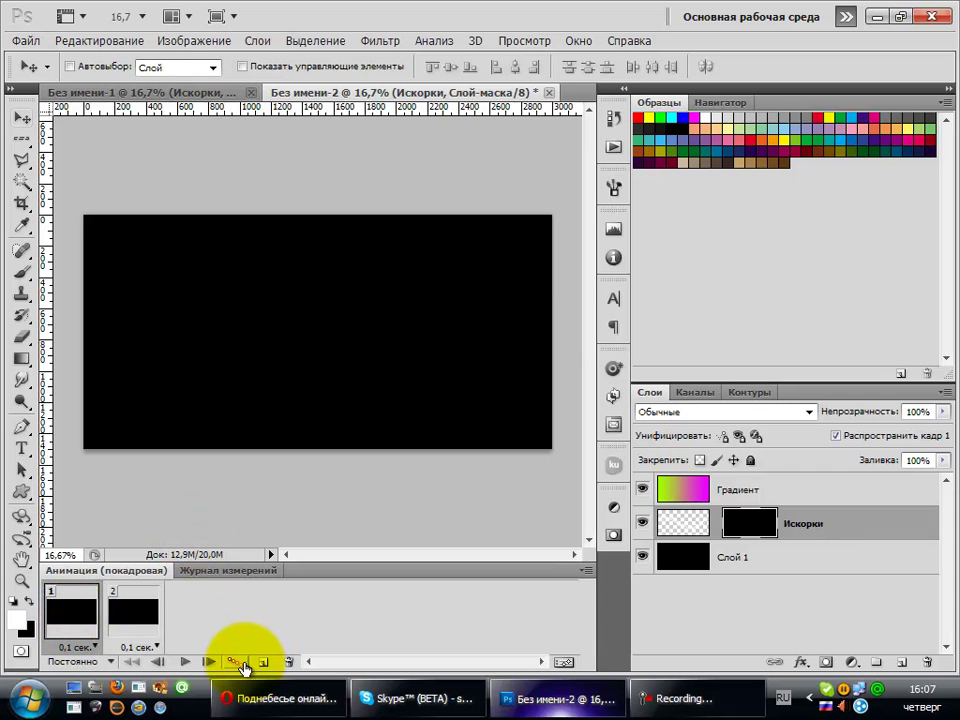
click(240, 665)
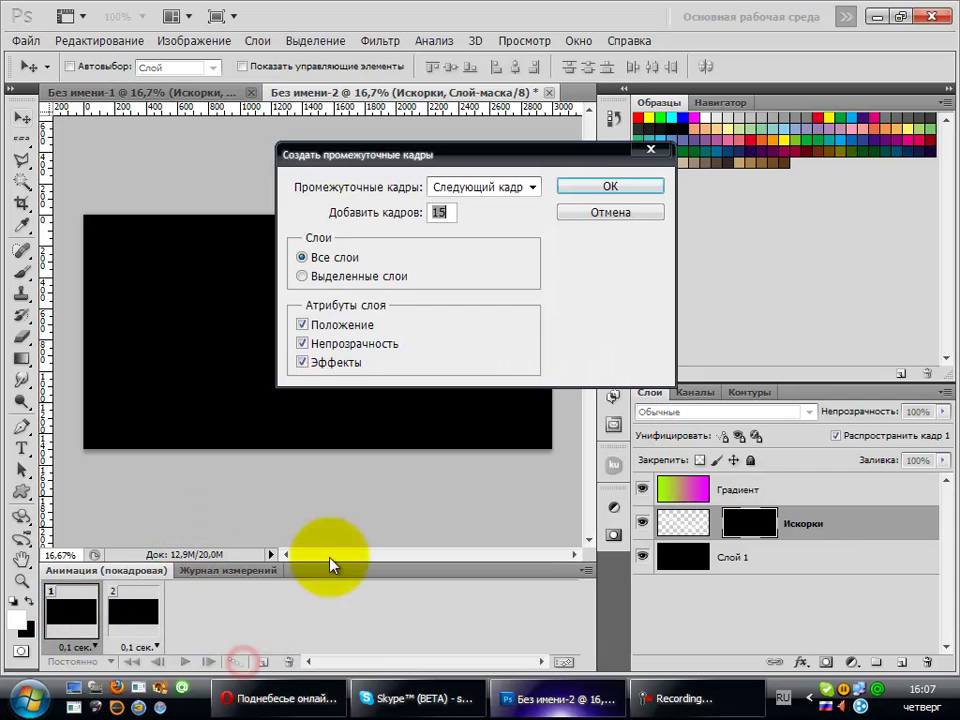
click(578, 186)
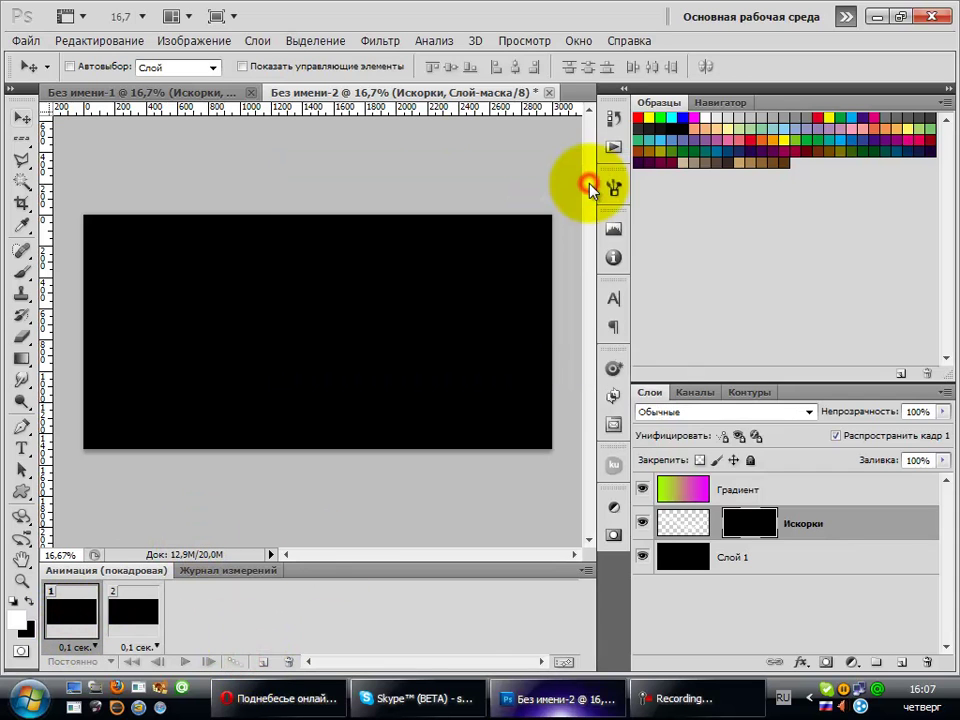
Step: Set frame 1's delay to 1 second and play the animation
click(84, 647)
click(88, 531)
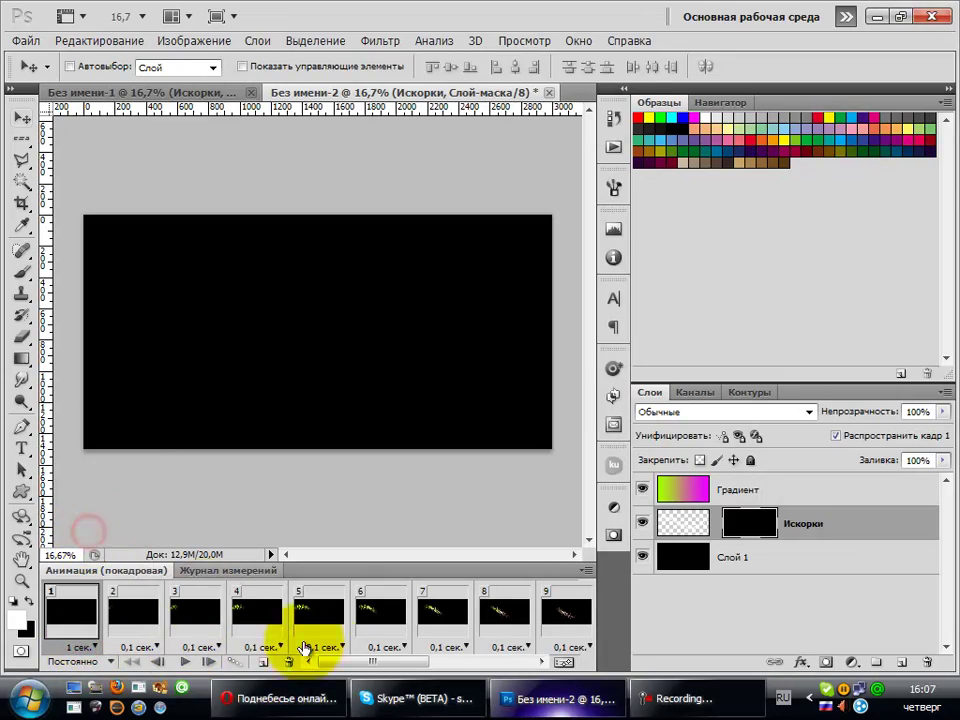
click(185, 662)
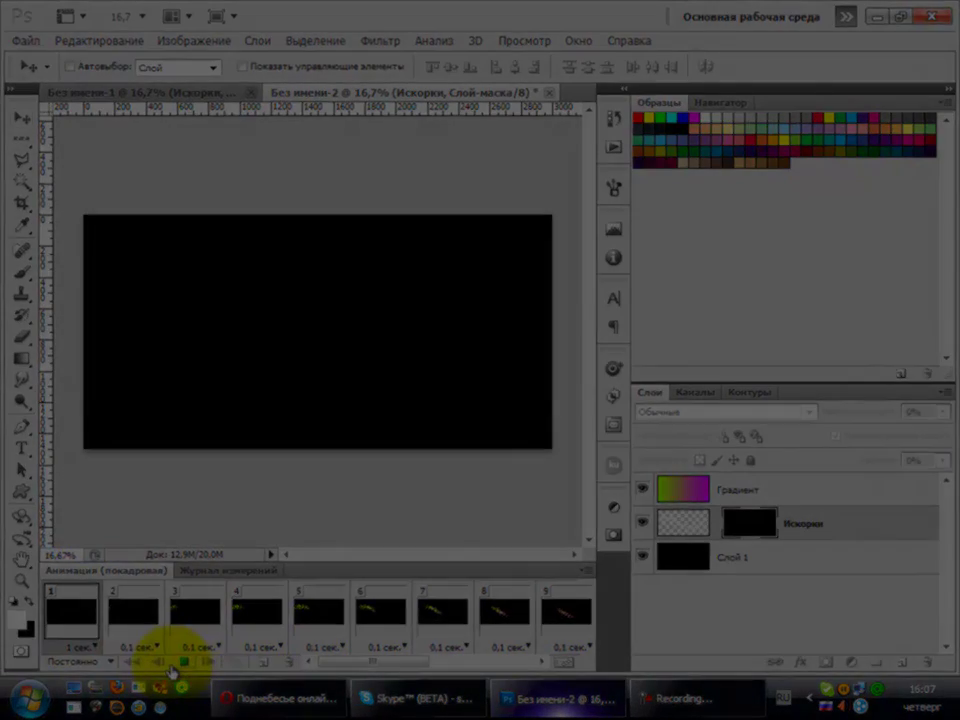